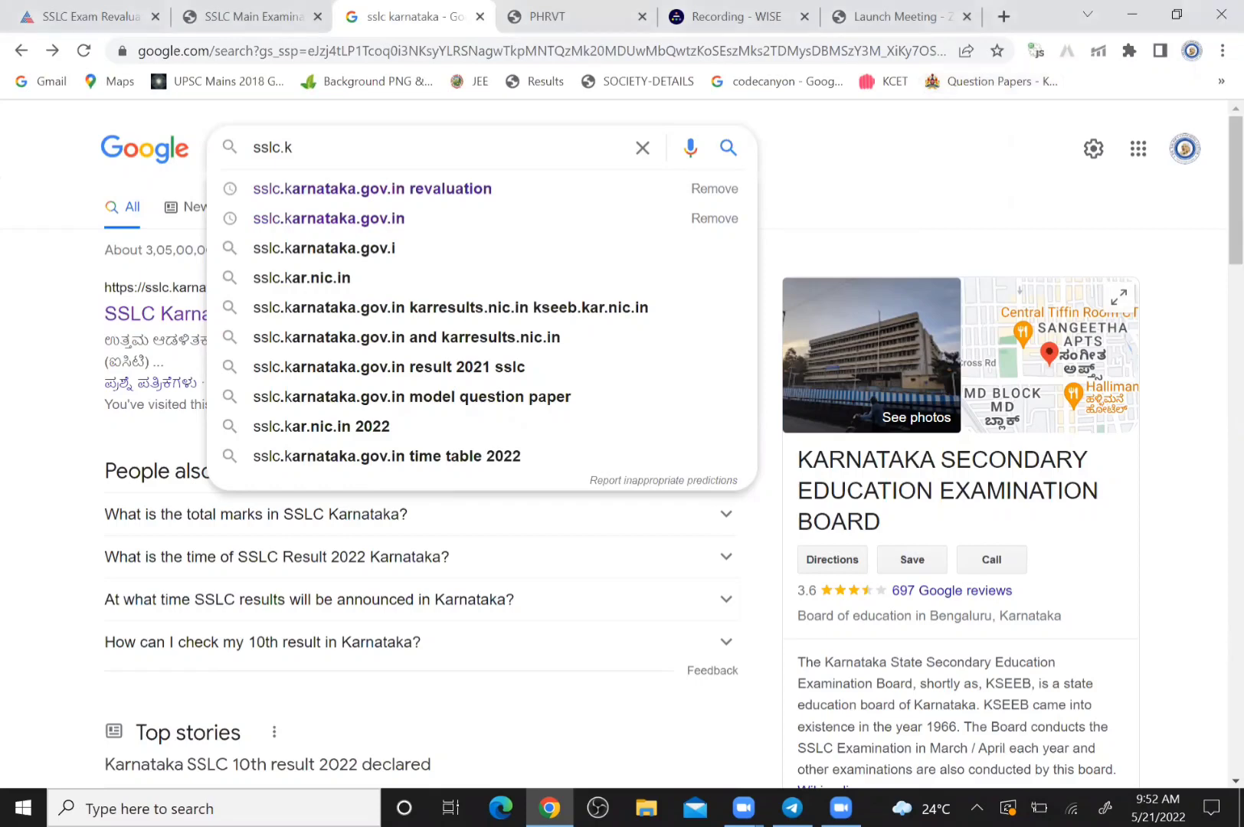
Complete the Google query 'sslc.kar' and search for the sslc.karnataka.gov.in suggestion
{"action": "left_click", "coordinate": [291, 170]}
{"action": "type", "text": "ar"}
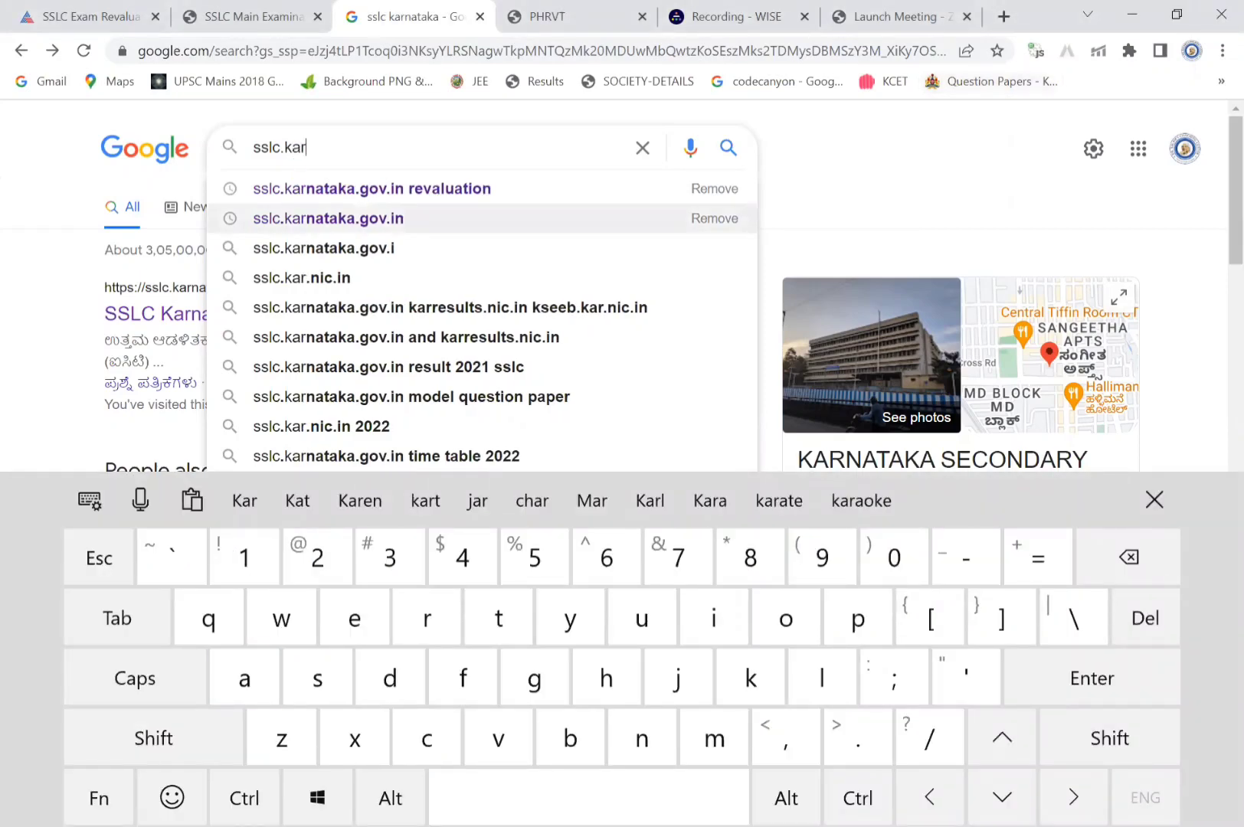
{"action": "left_click", "coordinate": [329, 218]}
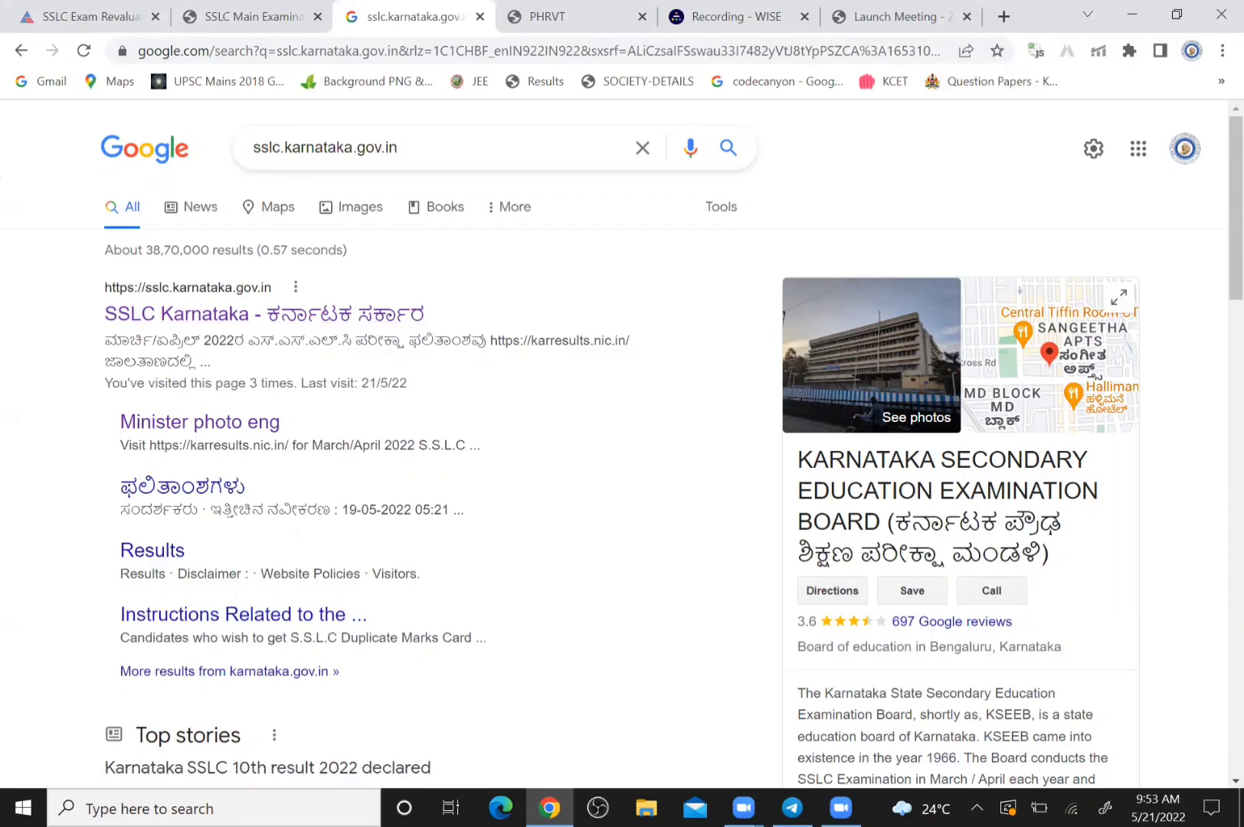
Open the SSLC Karnataka site and follow its 'apply for obtaining scanned copies' announcement link
{"action": "left_click", "coordinate": [264, 314]}
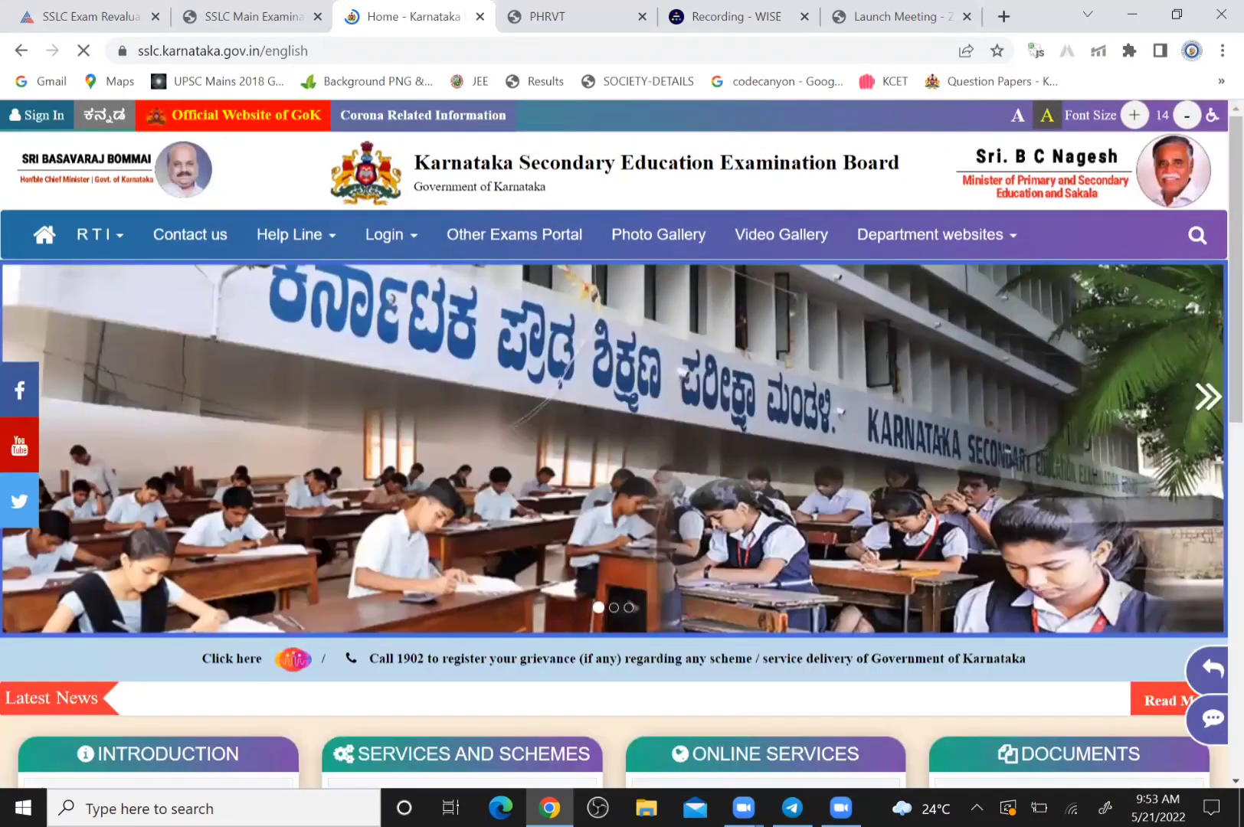
{"action": "scroll", "coordinate": [622, 445], "scroll_direction": "down", "scroll_amount": 3}
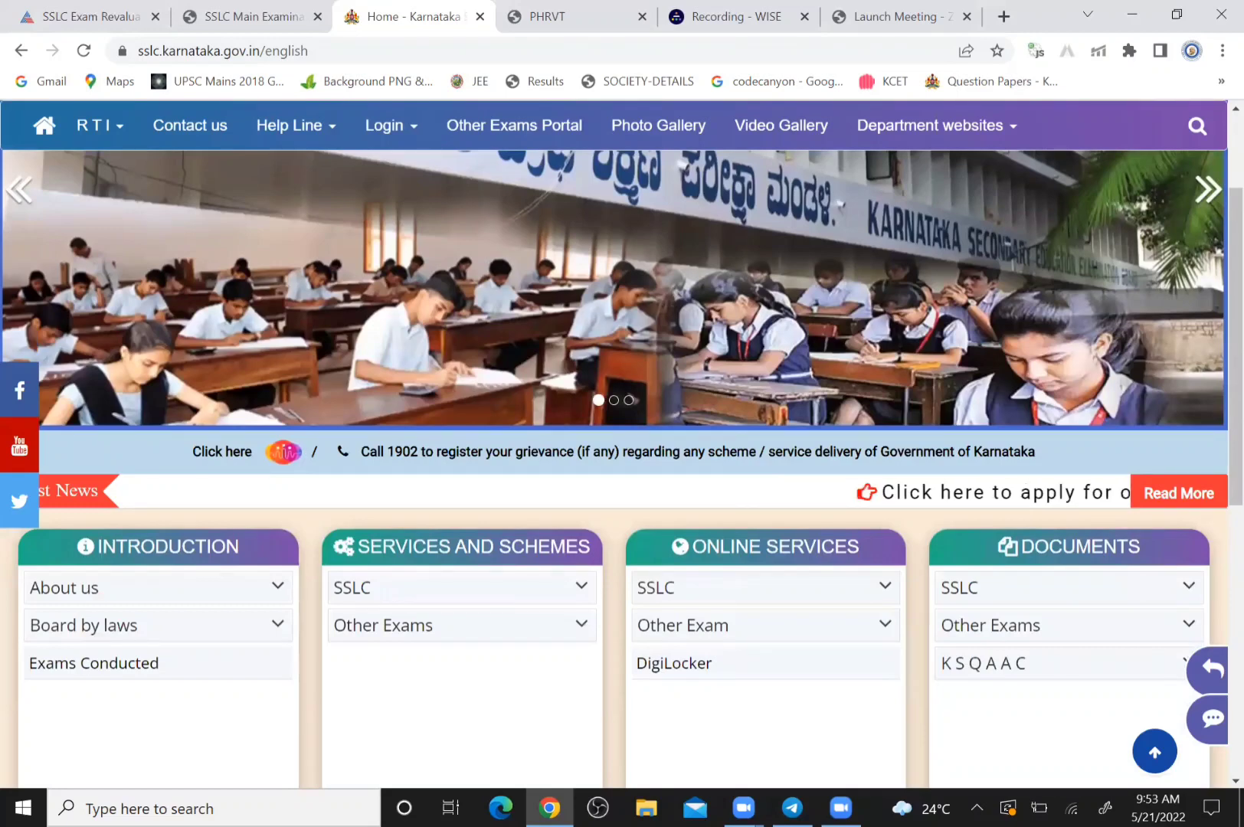
{"action": "scroll", "coordinate": [622, 444], "scroll_direction": "down", "scroll_amount": 3}
{"action": "scroll", "coordinate": [622, 444], "scroll_direction": "down", "scroll_amount": 1}
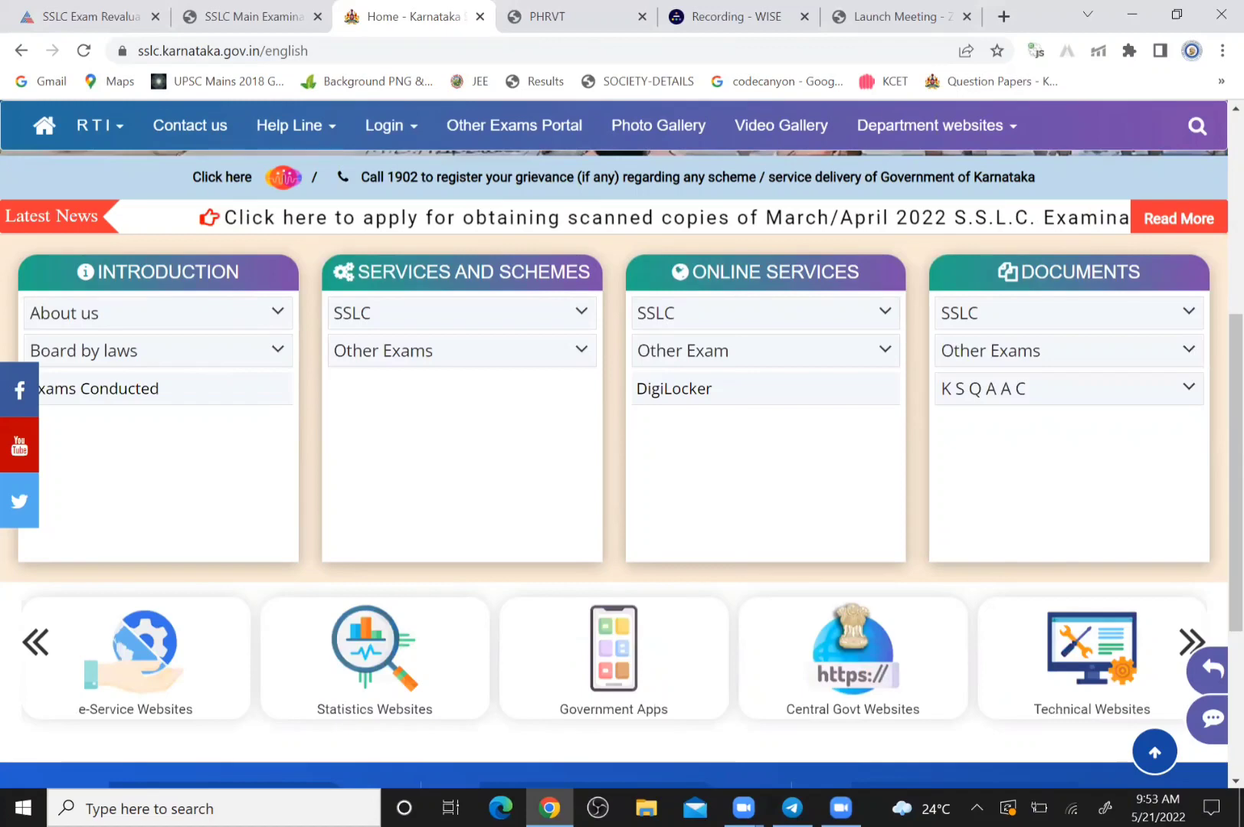
{"action": "left_click", "coordinate": [842, 218]}
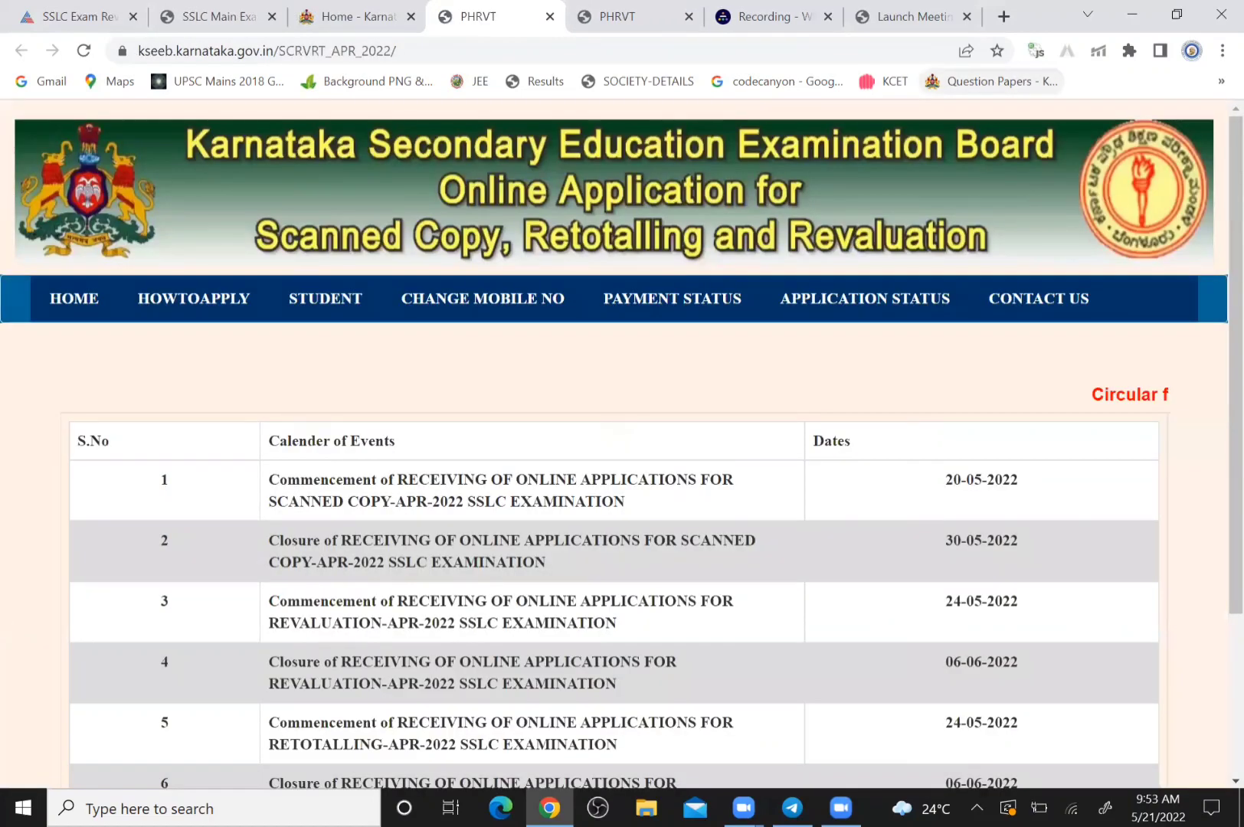
Scroll past the calendar of events and open the ONLINE APPLICATION page
{"action": "scroll", "coordinate": [613, 444], "scroll_direction": "down", "scroll_amount": 2}
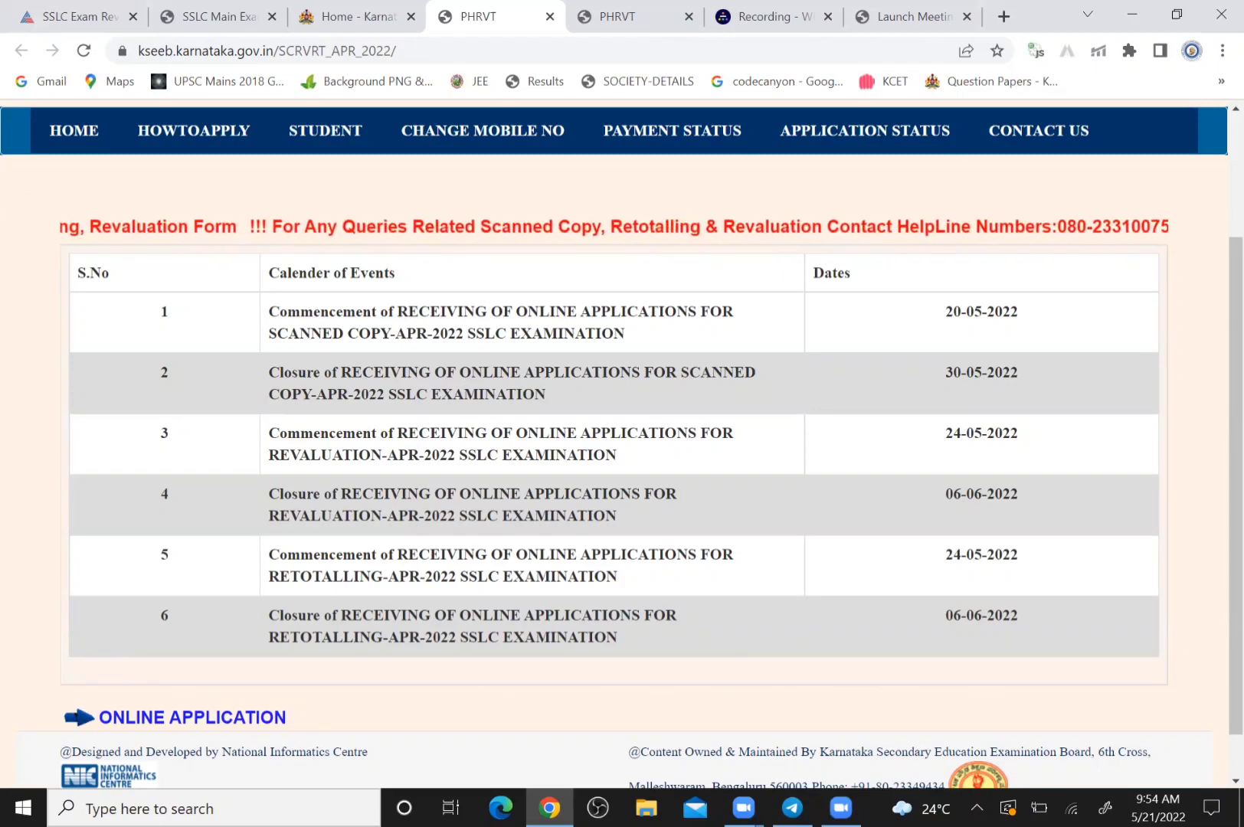
{"action": "scroll", "coordinate": [613, 444], "scroll_direction": "down", "scroll_amount": 2}
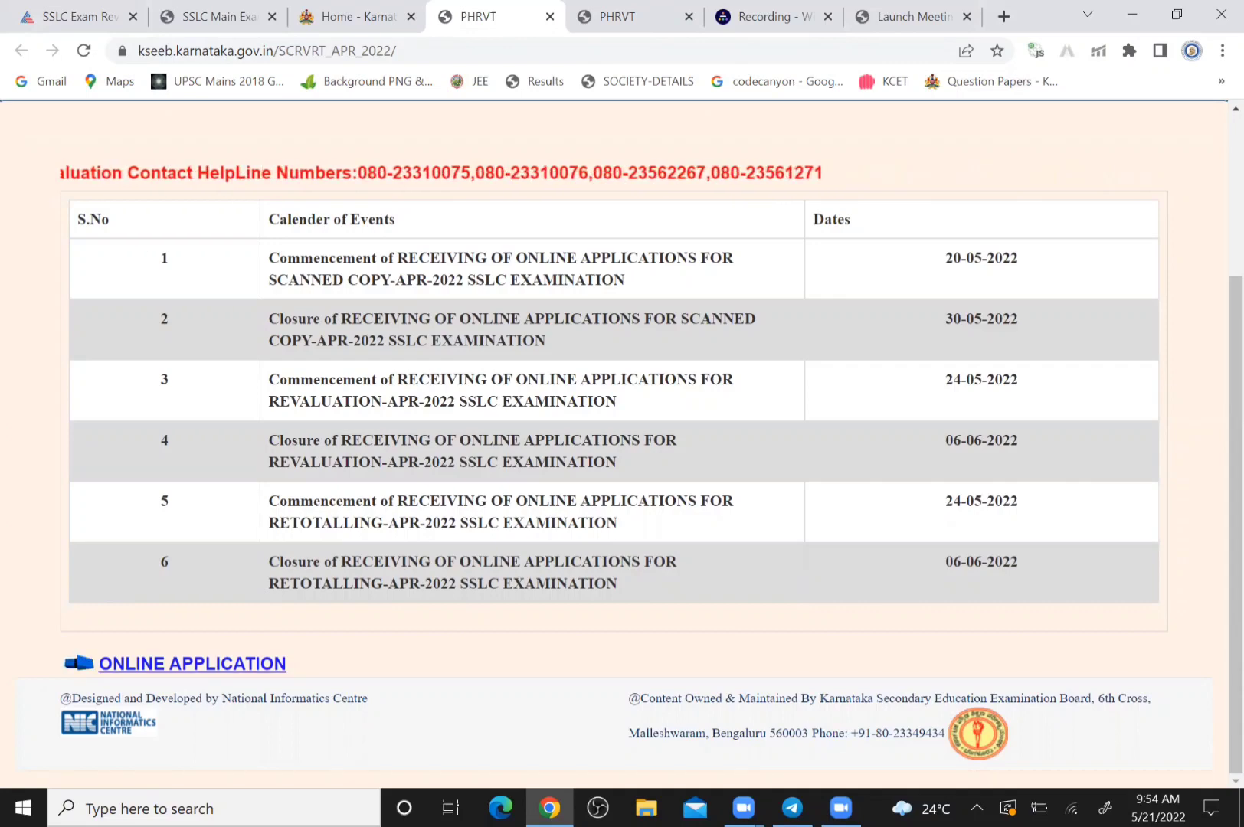
{"action": "left_click", "coordinate": [192, 664]}
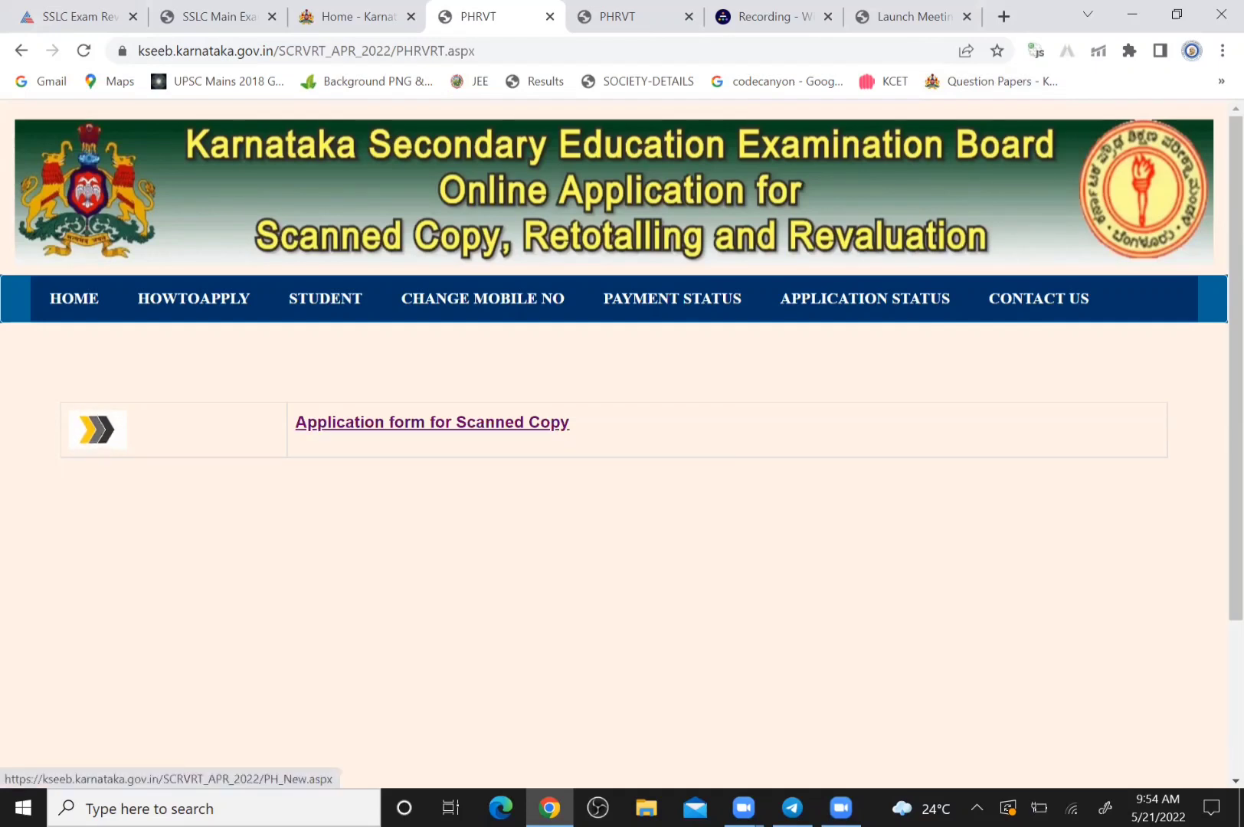
Open the Scanned Copy application form and load the candidate's marks using their SSLC register number
{"action": "left_click", "coordinate": [432, 421]}
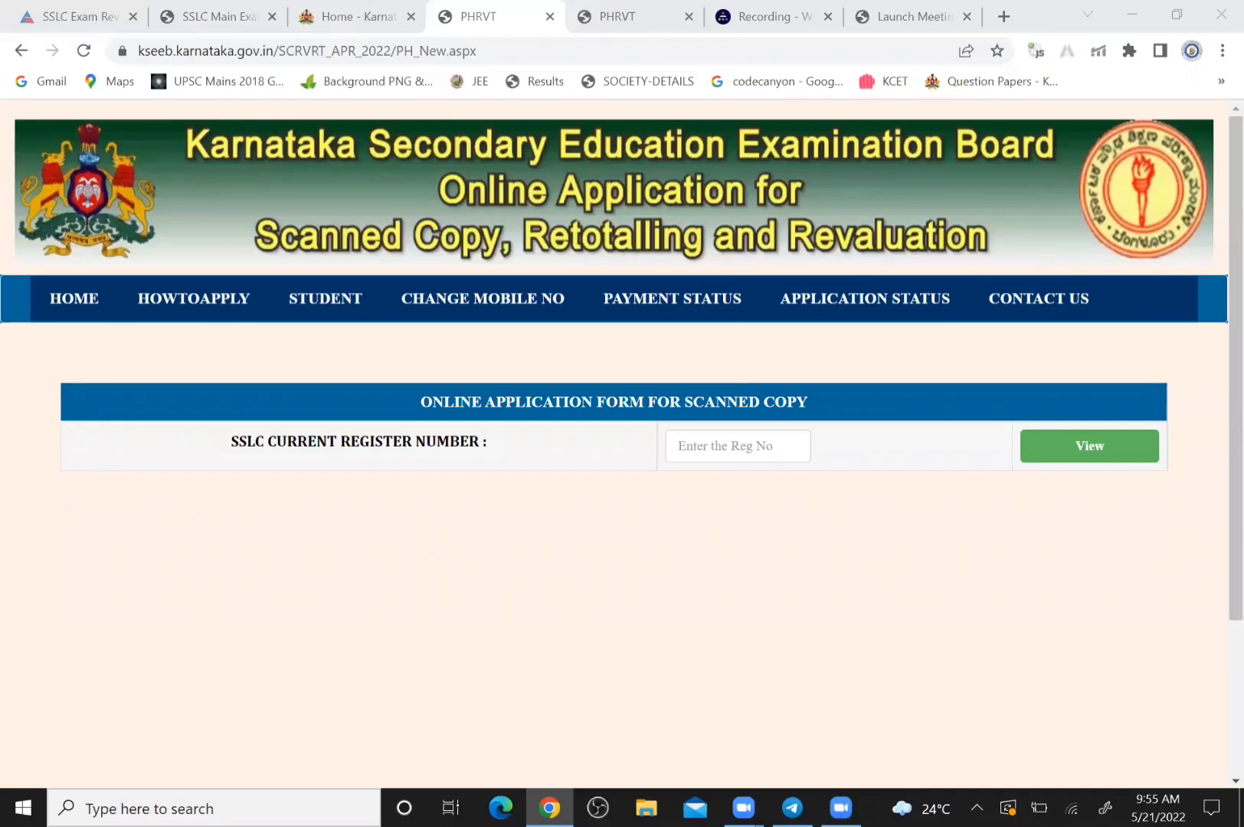
{"action": "left_click", "coordinate": [738, 446]}
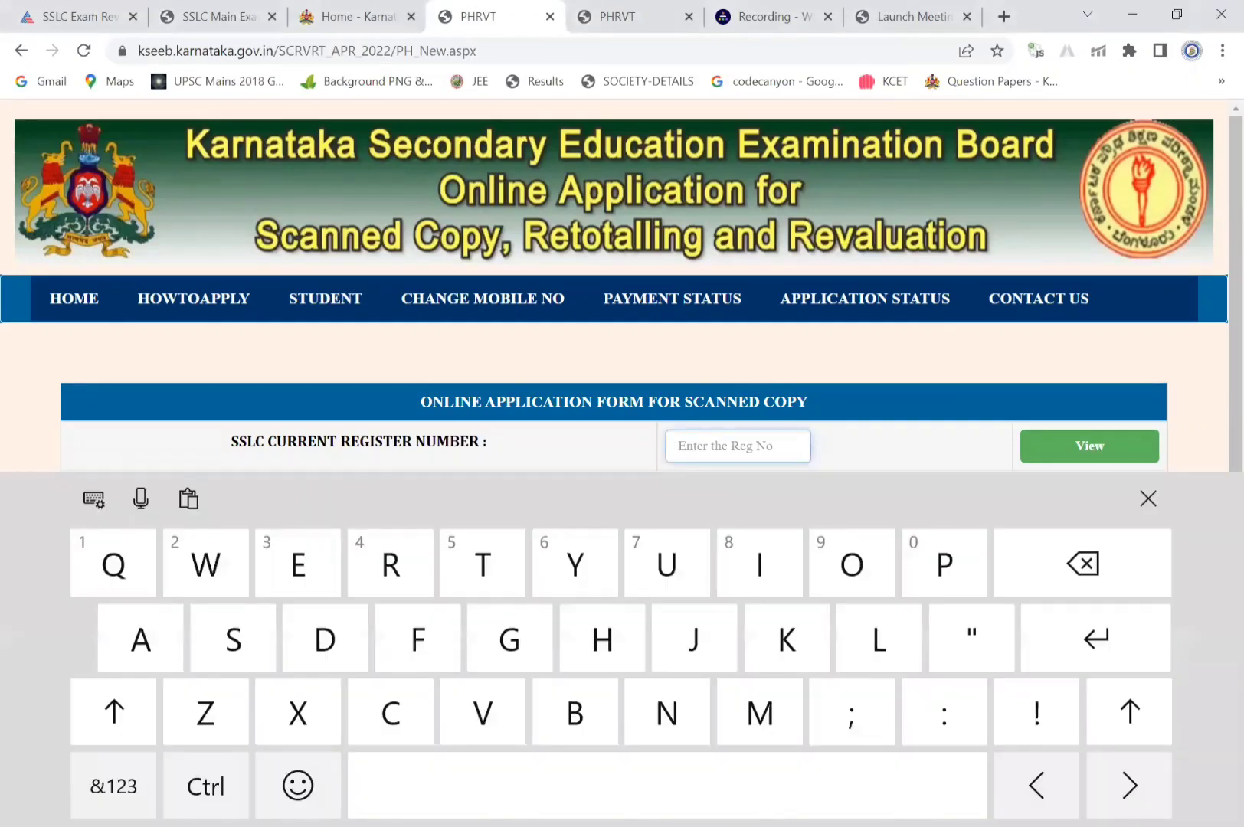
{"action": "left_click", "coordinate": [113, 786]}
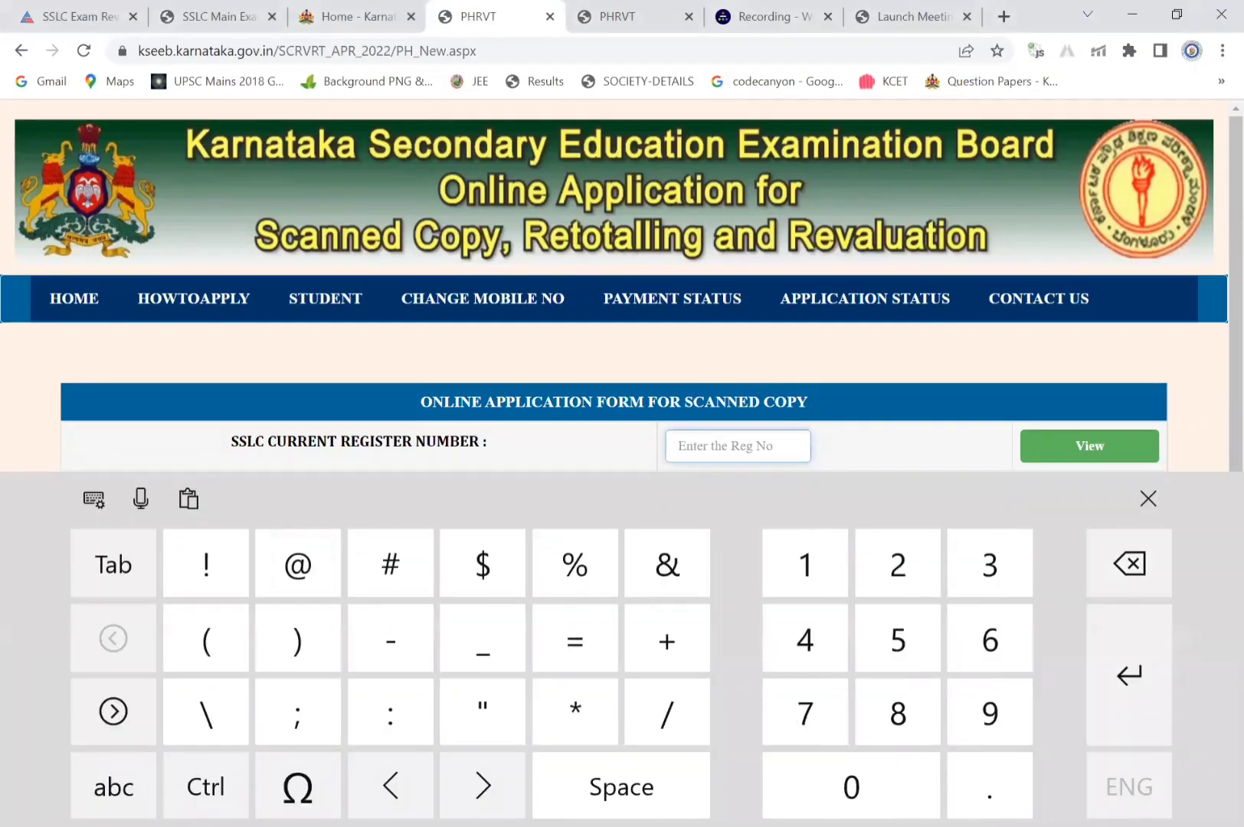
{"action": "left_click", "coordinate": [1089, 445]}
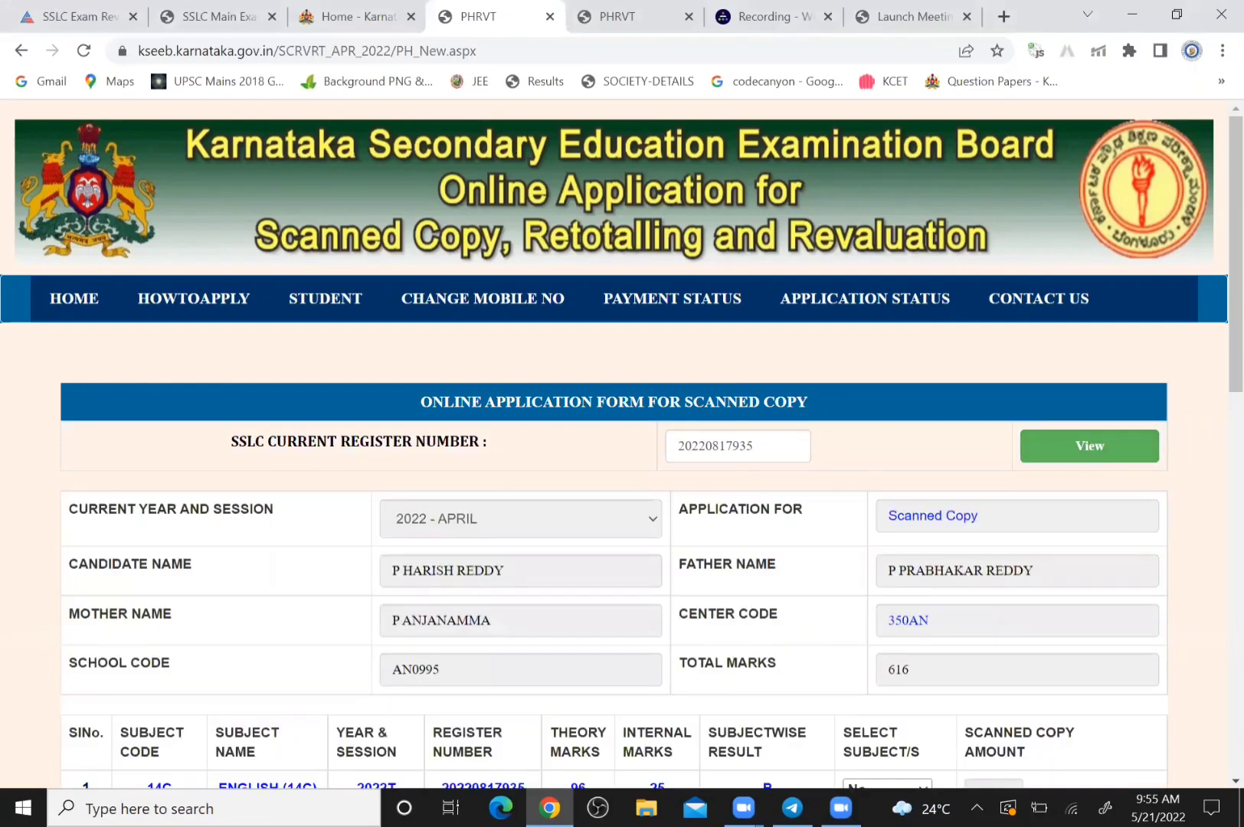
Set Select Subject/s to Yes for S SCIENCE(85C) in the subject table
{"action": "scroll", "coordinate": [621, 445], "scroll_direction": "down", "scroll_amount": 1}
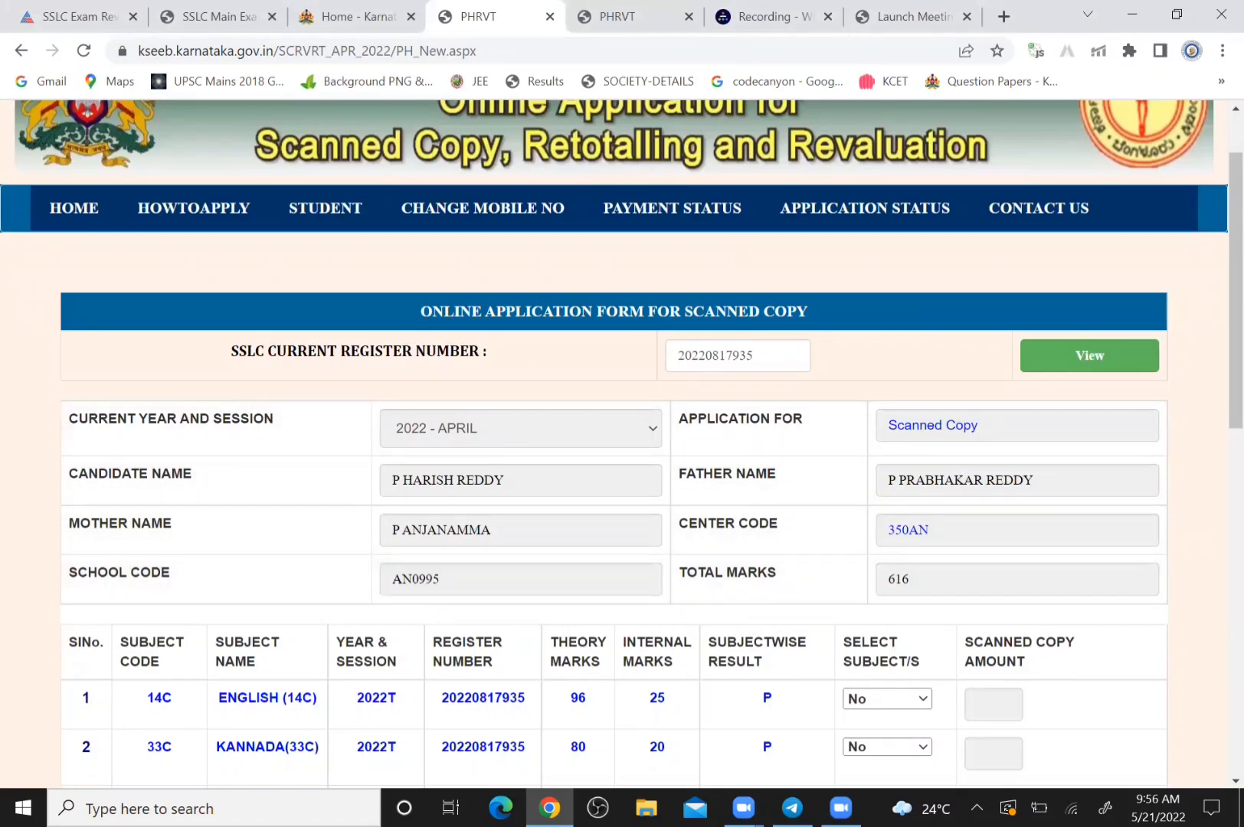
{"action": "scroll", "coordinate": [622, 444], "scroll_direction": "down", "scroll_amount": 2}
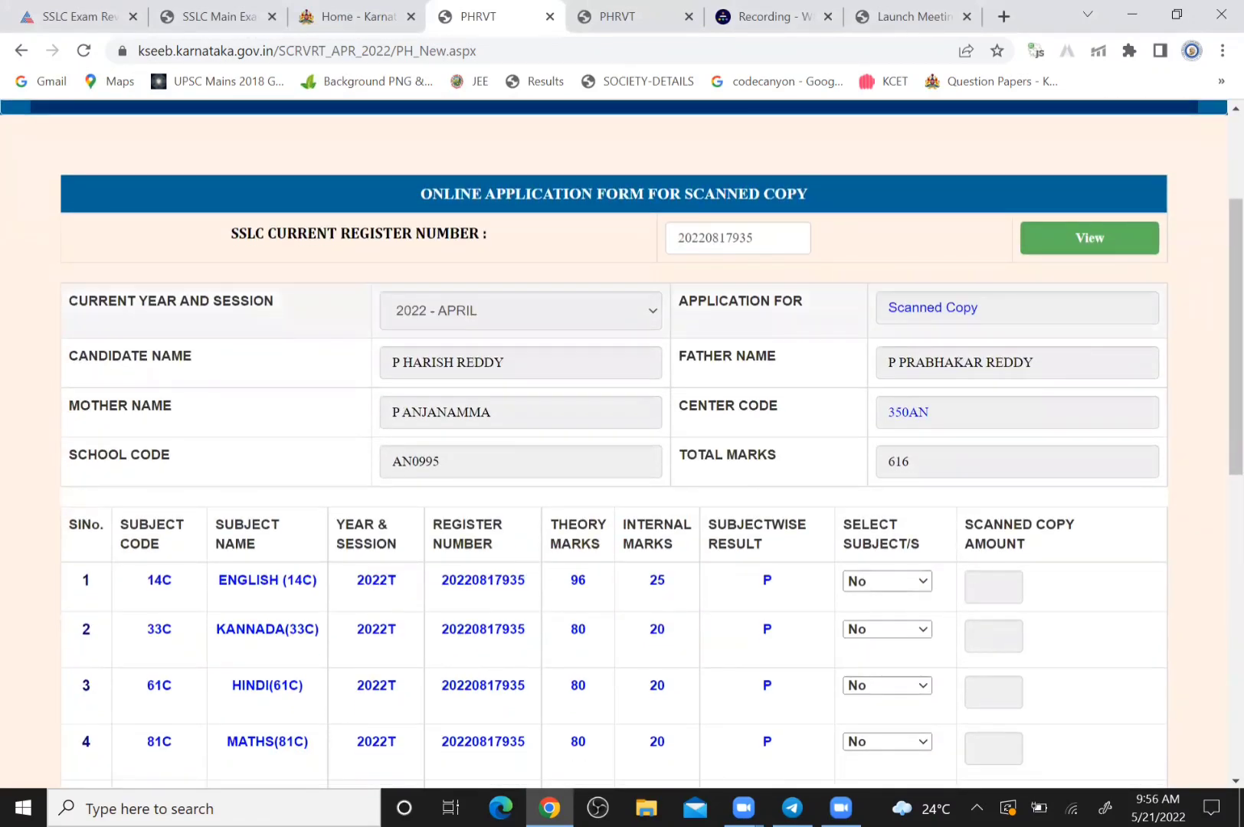
{"action": "scroll", "coordinate": [621, 445], "scroll_direction": "down", "scroll_amount": 3}
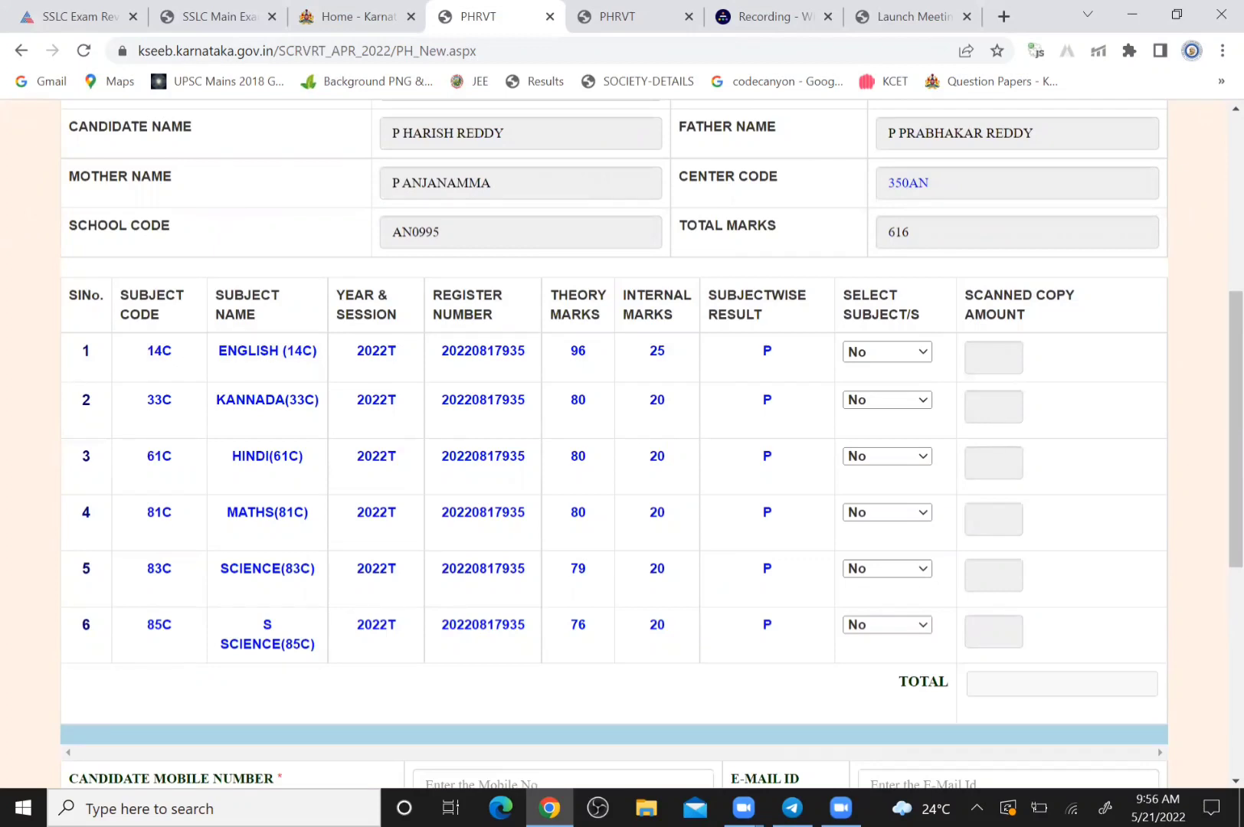
{"action": "left_click", "coordinate": [887, 625]}
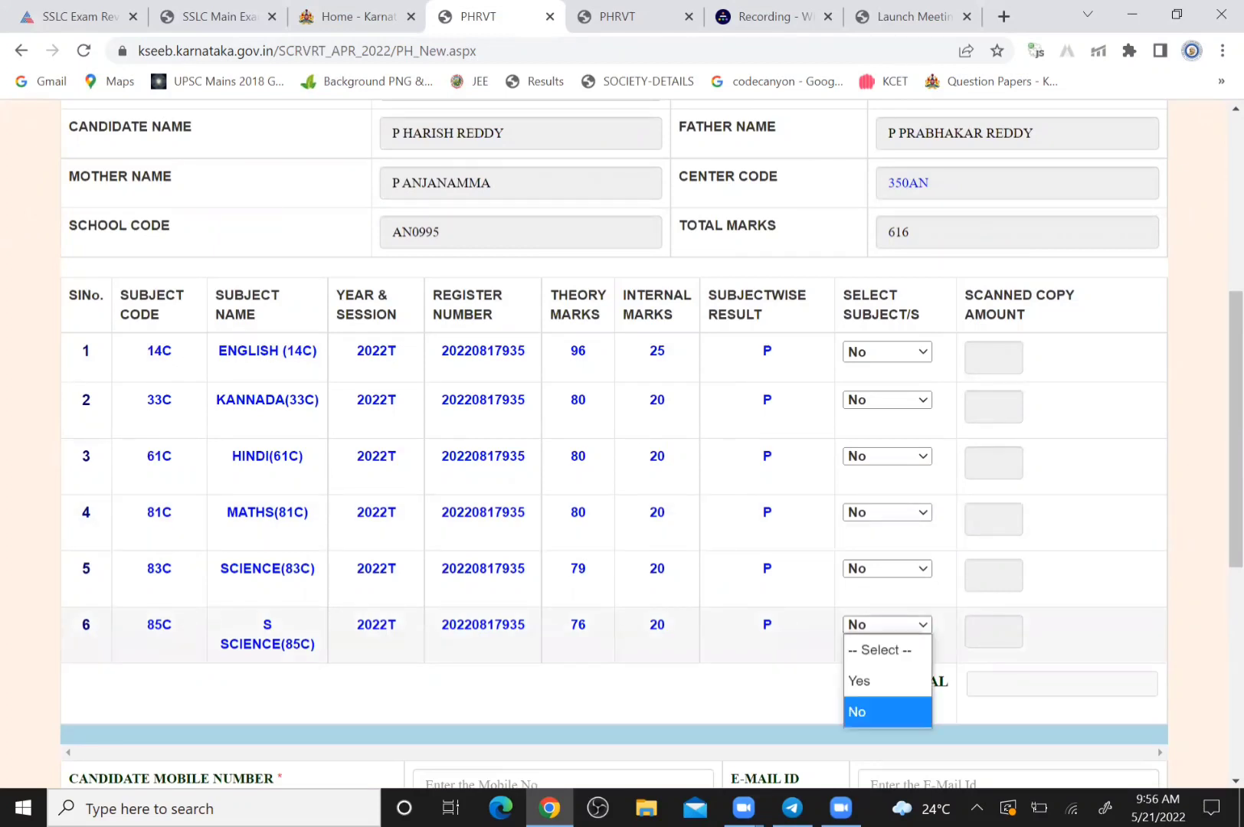
{"action": "left_click", "coordinate": [887, 682]}
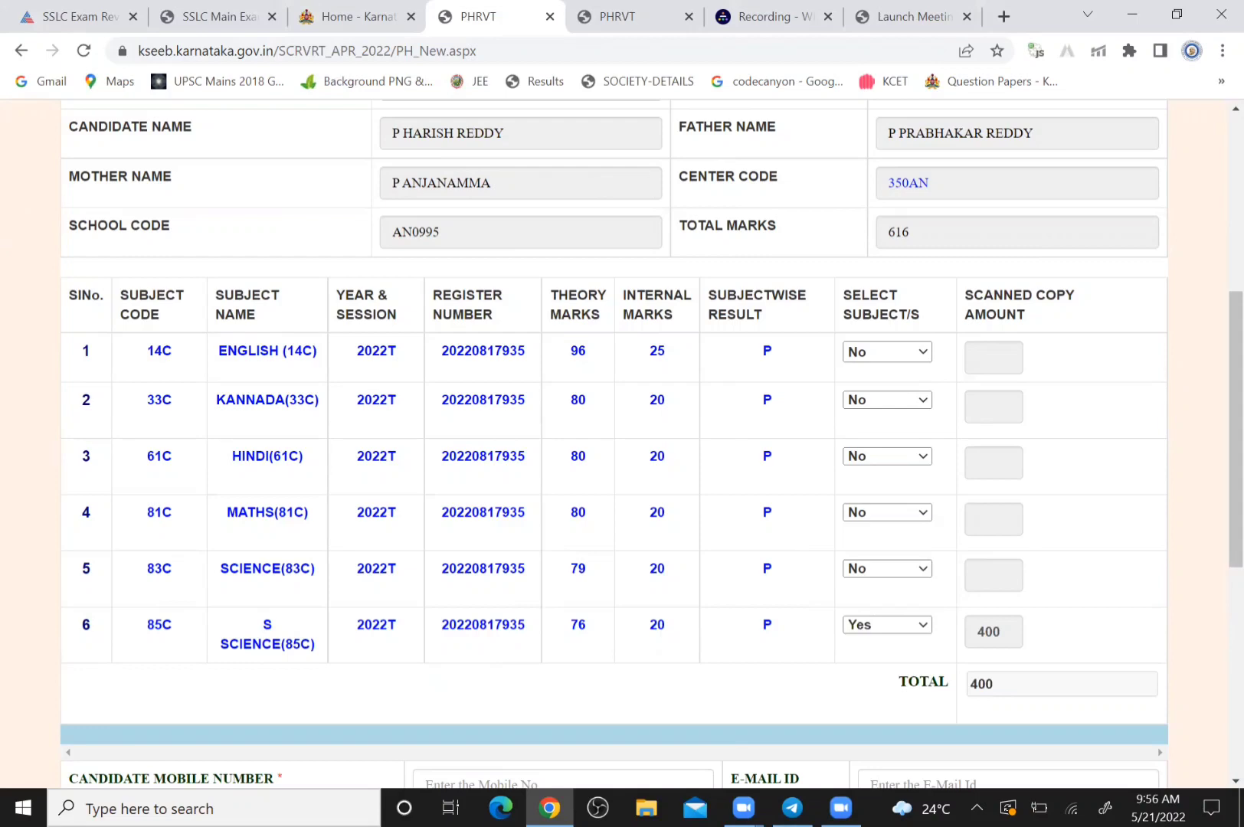
Switch SCIENCE(83C) to Yes, then revert it to No, leaving the total at 400
{"action": "scroll", "coordinate": [613, 445], "scroll_direction": "down", "scroll_amount": 2}
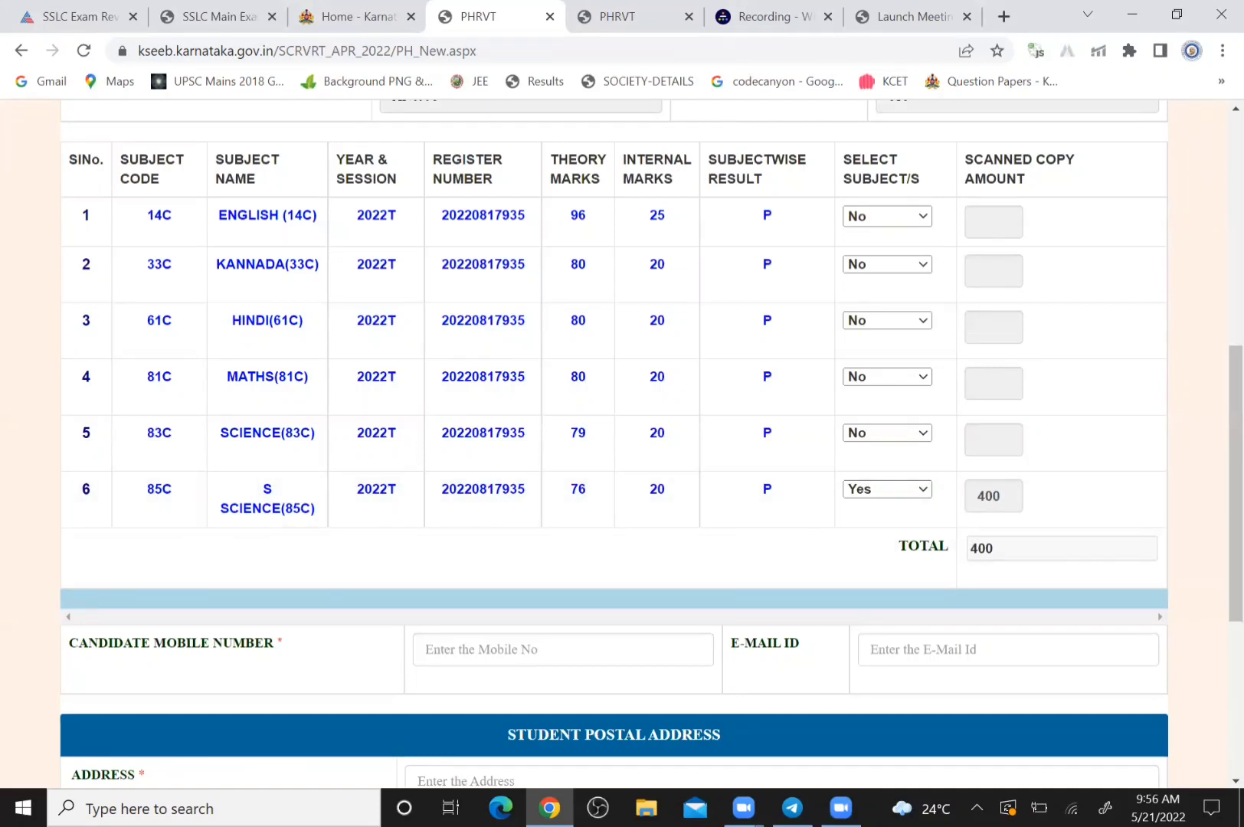
{"action": "left_click", "coordinate": [887, 432]}
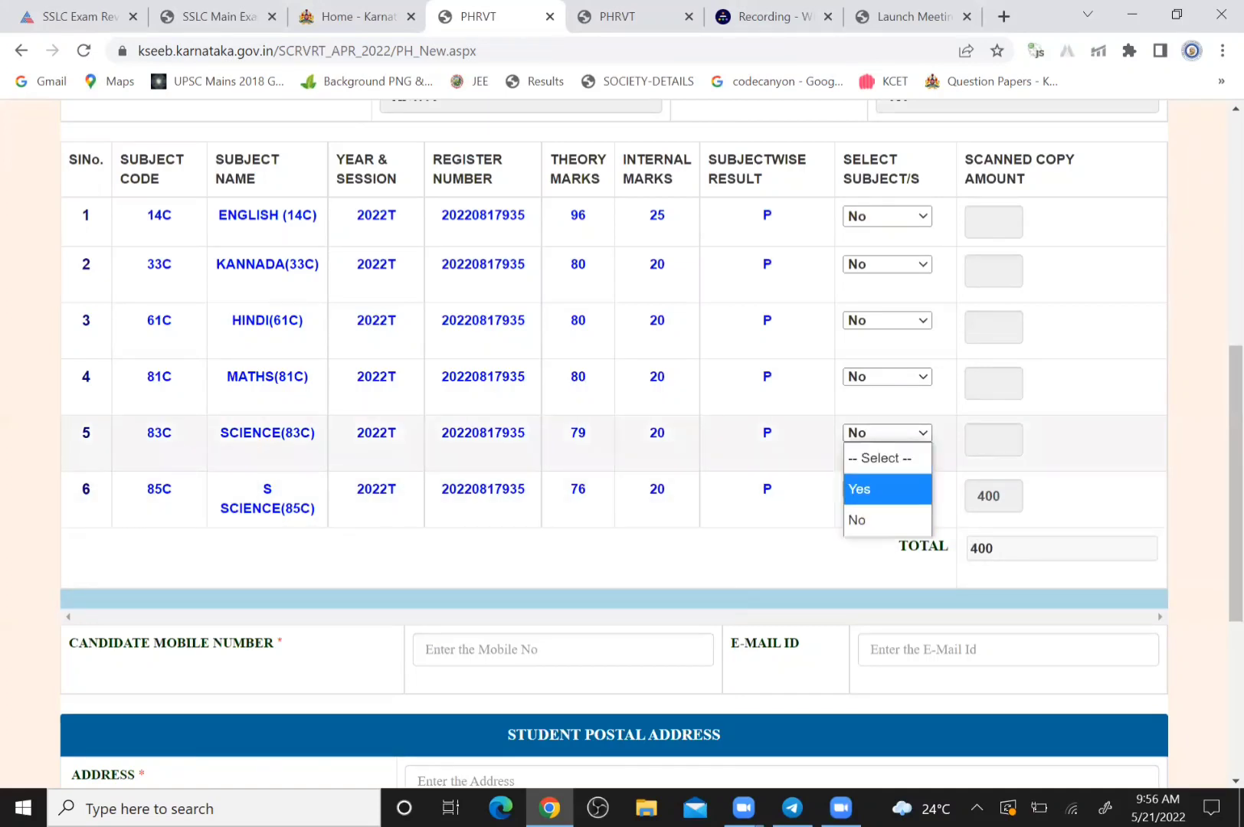
{"action": "key", "text": "Down"}
{"action": "key", "text": "Return"}
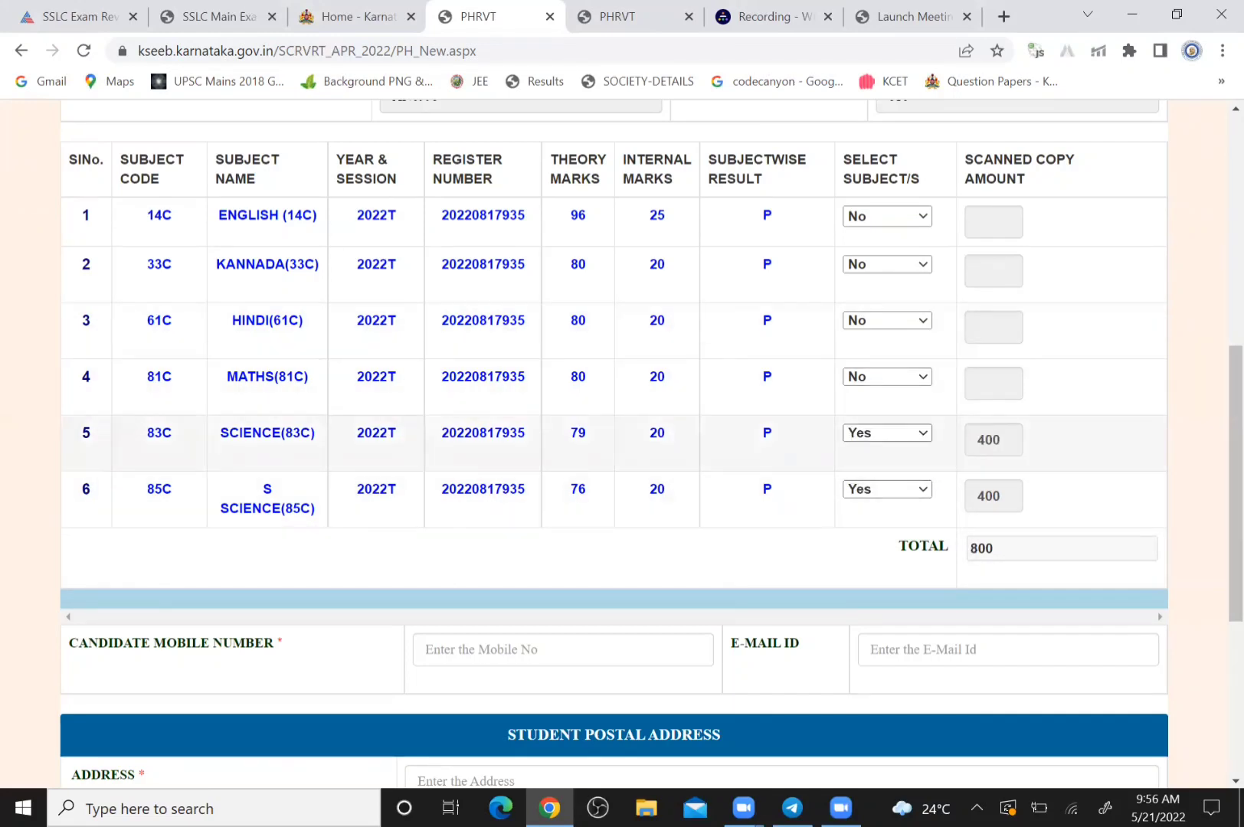
{"action": "left_click", "coordinate": [887, 433]}
{"action": "key", "text": "Return"}
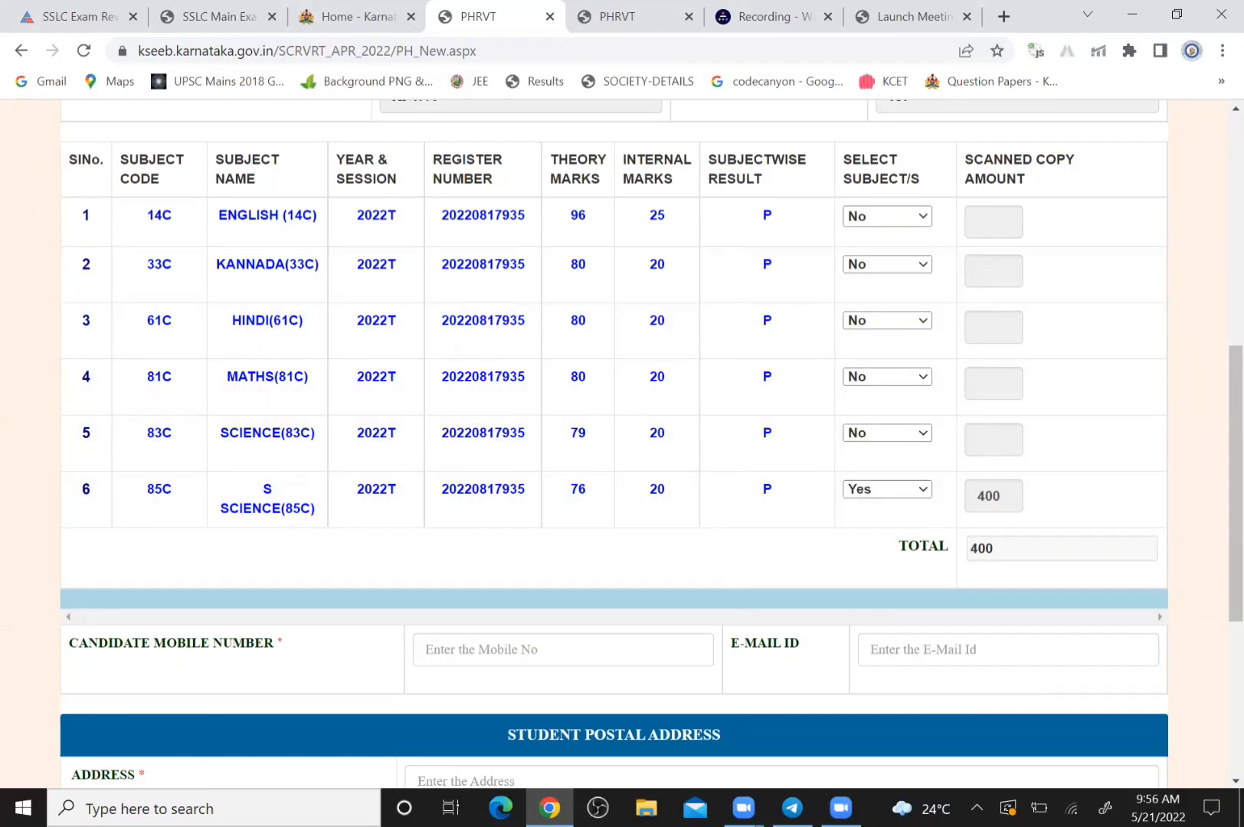
{"action": "scroll", "coordinate": [613, 444], "scroll_direction": "down", "scroll_amount": 2}
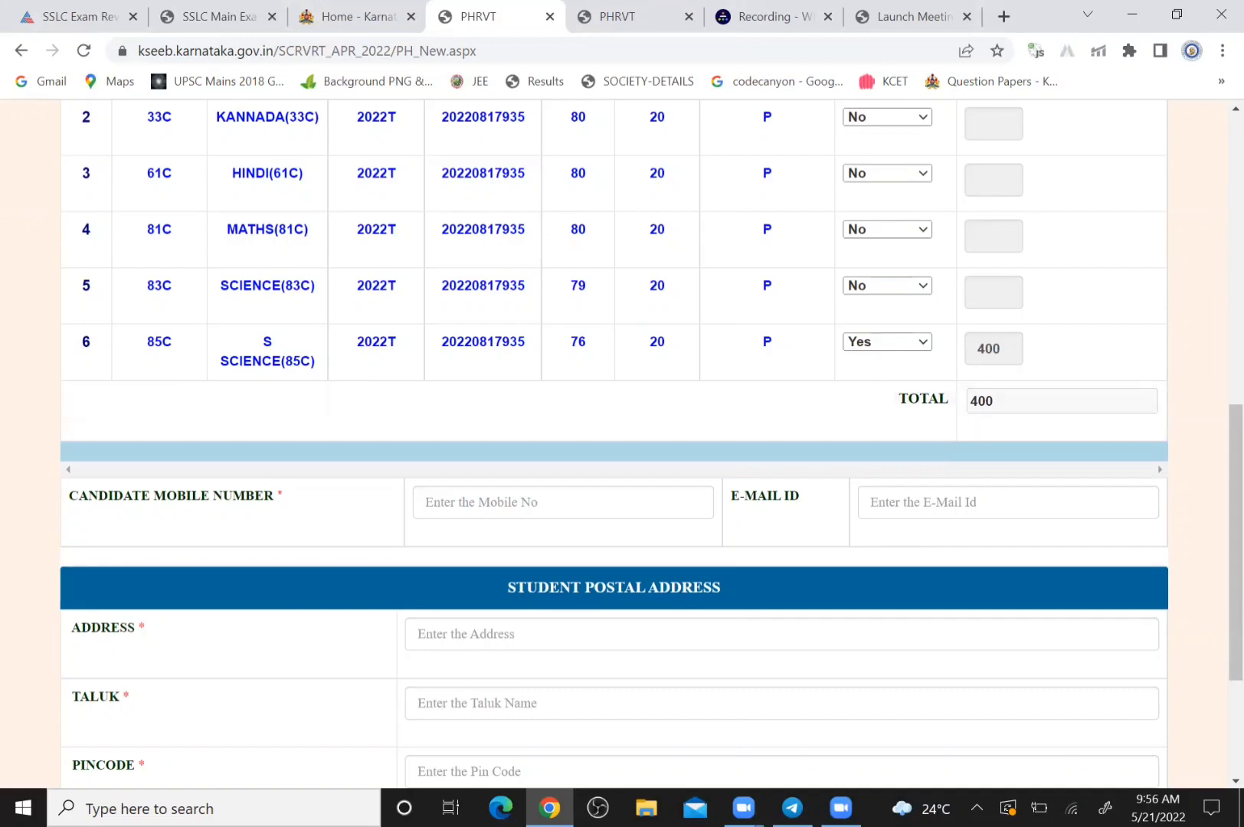
Clear the mistyped entry and fill in the candidate's mobile number
{"action": "left_click", "coordinate": [562, 502]}
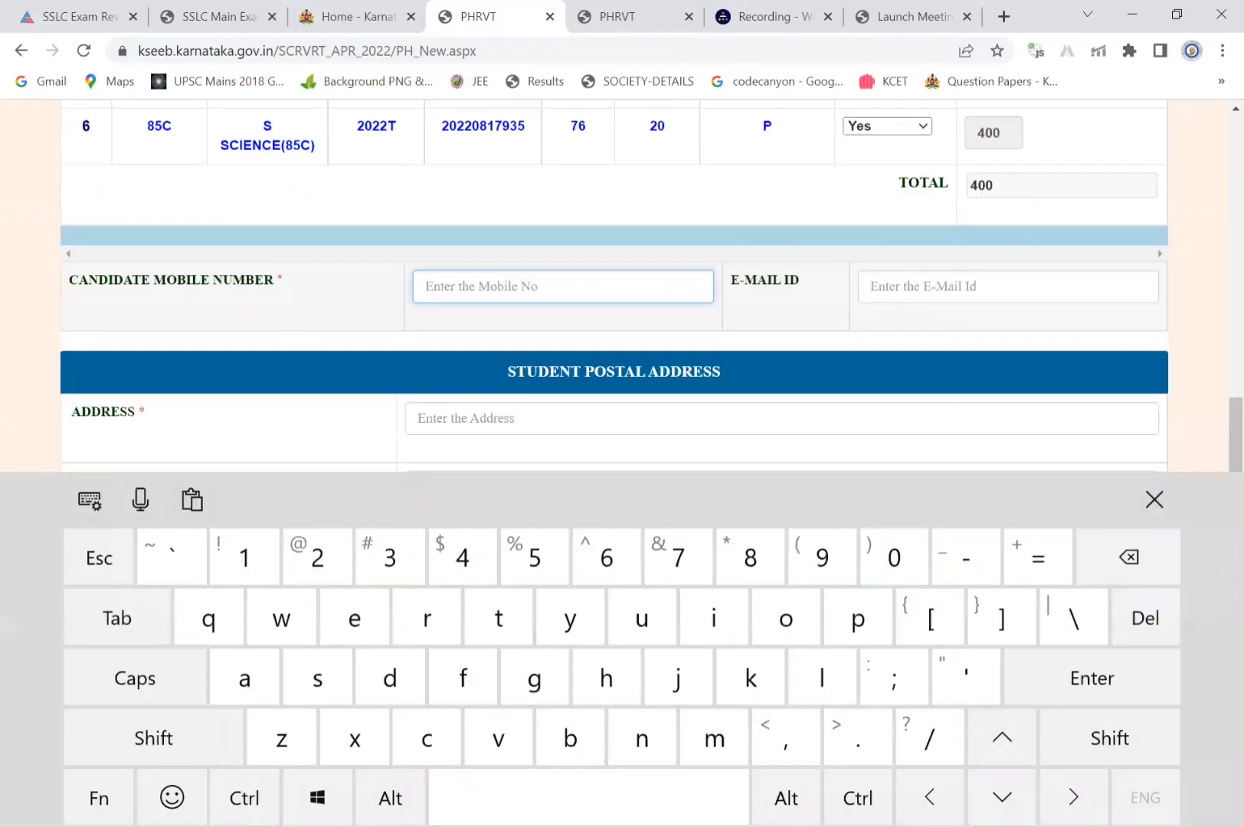
{"action": "type", "text": "8"}
{"action": "type", "text": "12"}
{"action": "type", "text": "33"}
{"action": "key", "text": "BackSpace"}
{"action": "key", "text": "BackSpace"}
{"action": "key", "text": "BackSpace"}
{"action": "key", "text": "BackSpace"}
{"action": "key", "text": "BackSpace"}
Enter the candidate's e-mail ID, correcting the capital G in the gmail domain to lowercase
{"action": "left_click", "coordinate": [1008, 286]}
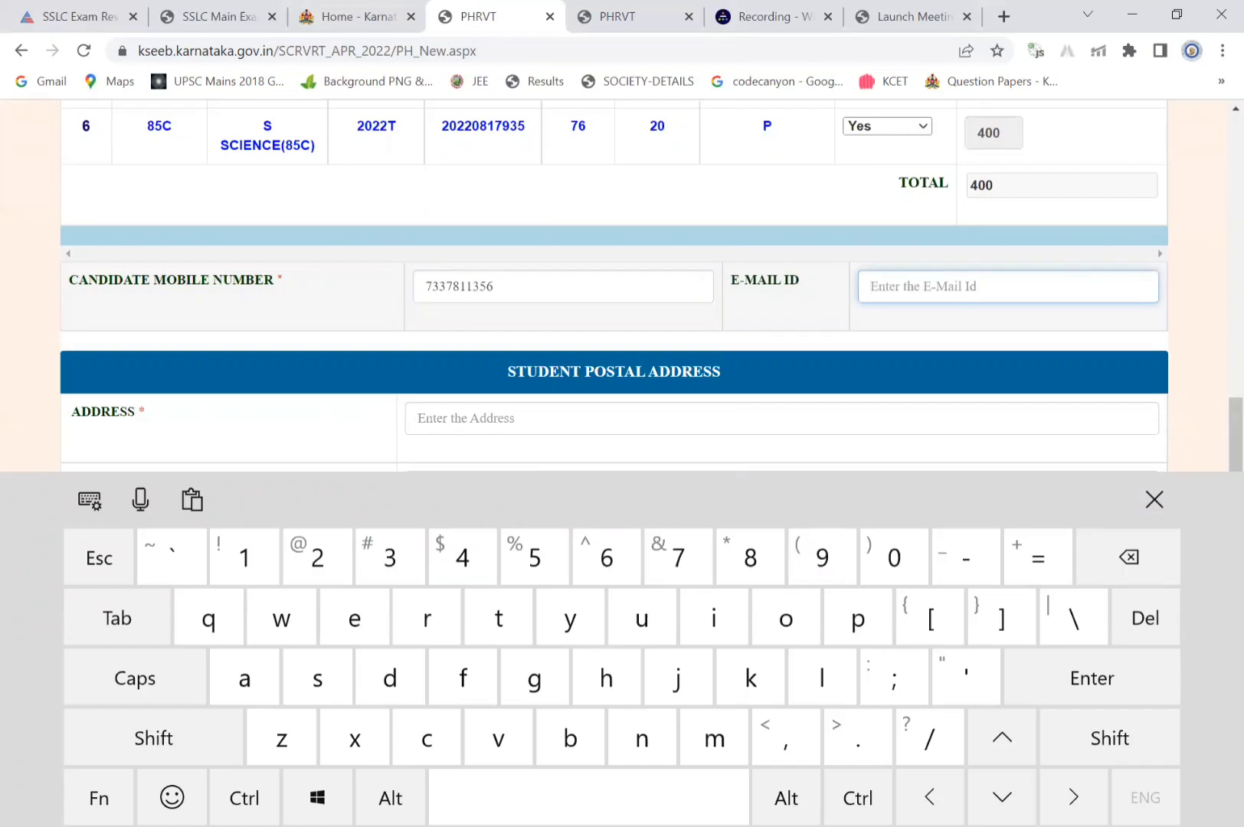
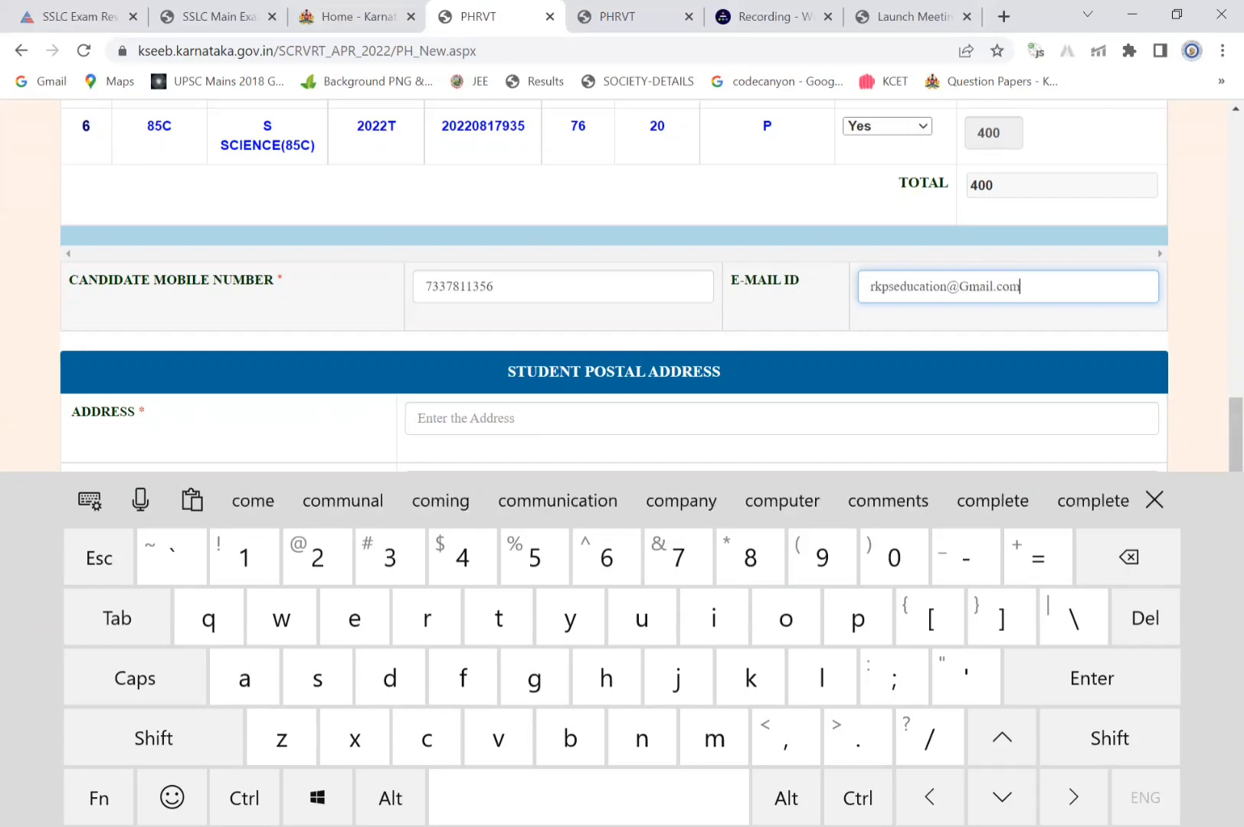
{"action": "scroll", "coordinate": [612, 284], "scroll_direction": "down", "scroll_amount": 2}
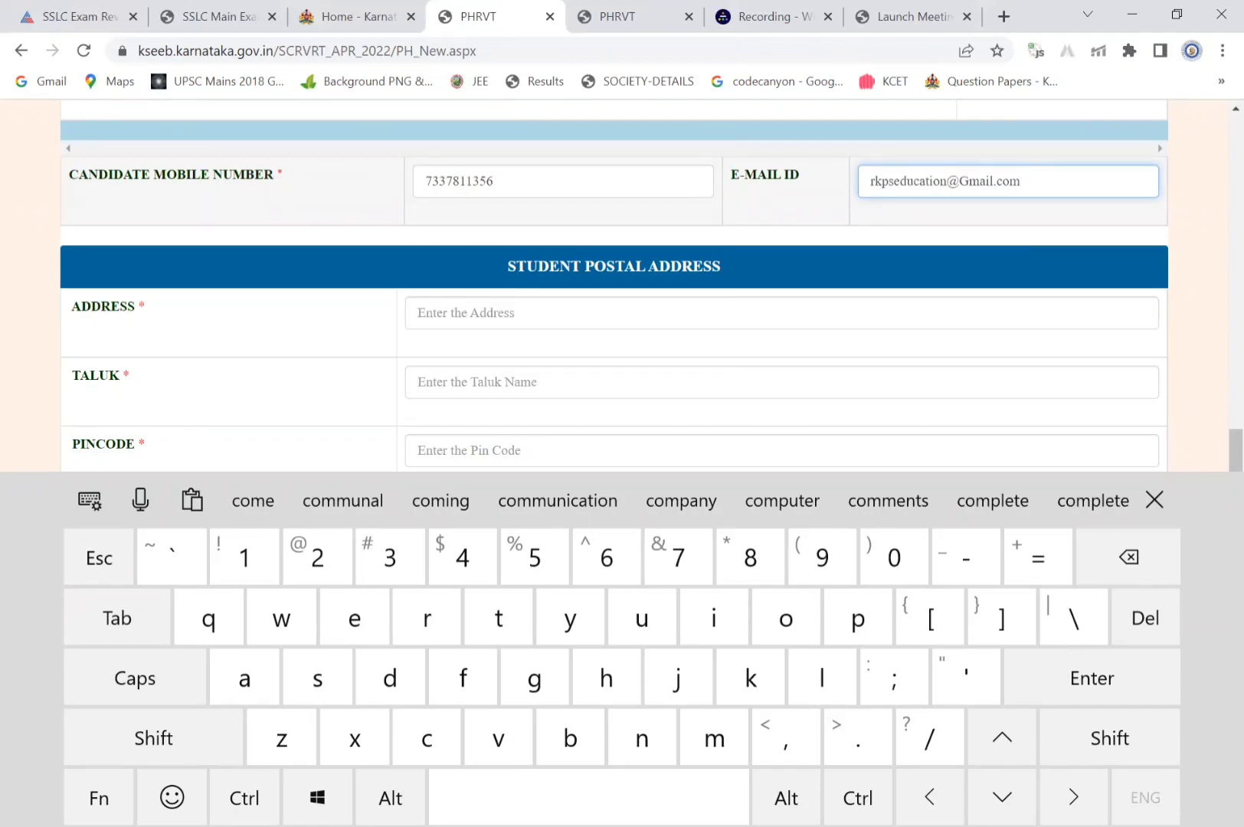
{"action": "scroll", "coordinate": [613, 285], "scroll_direction": "down", "scroll_amount": 1}
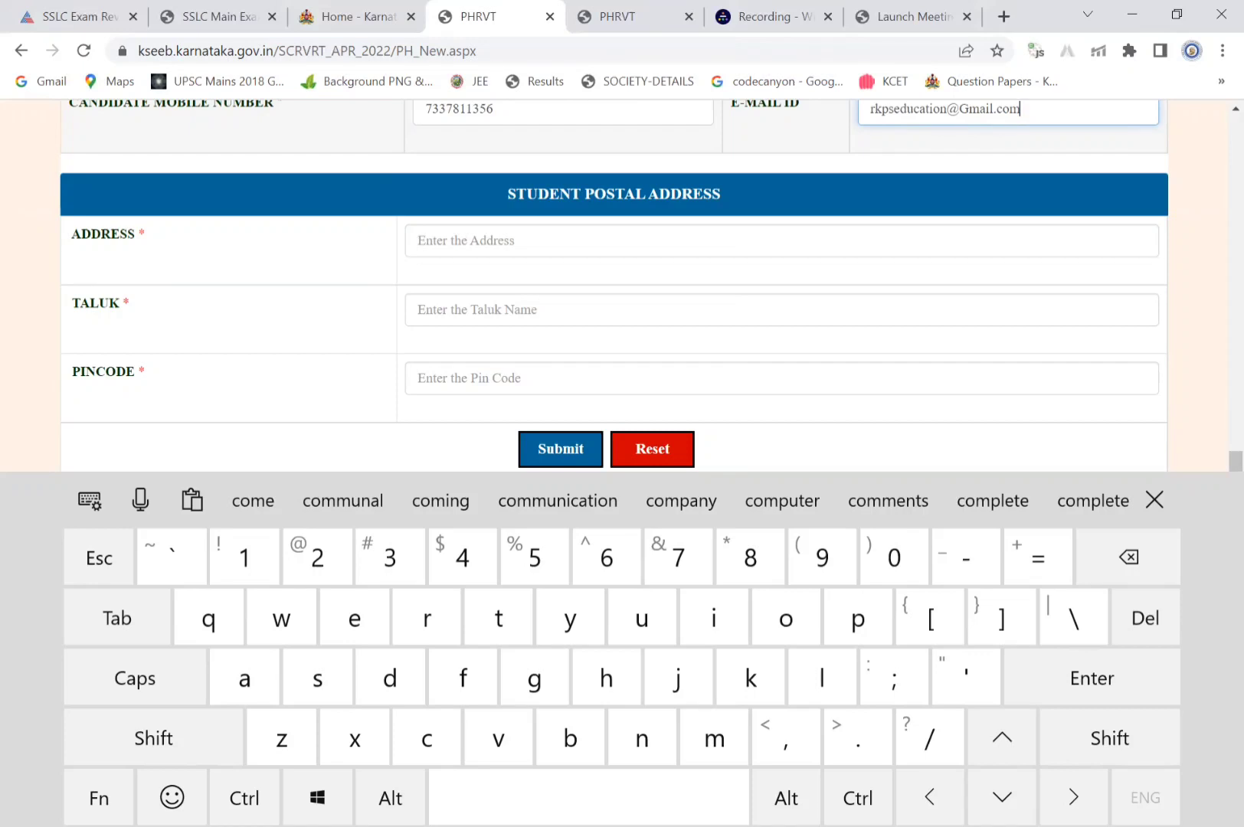
{"action": "left_click", "coordinate": [967, 123]}
{"action": "left_click", "coordinate": [1127, 556]}
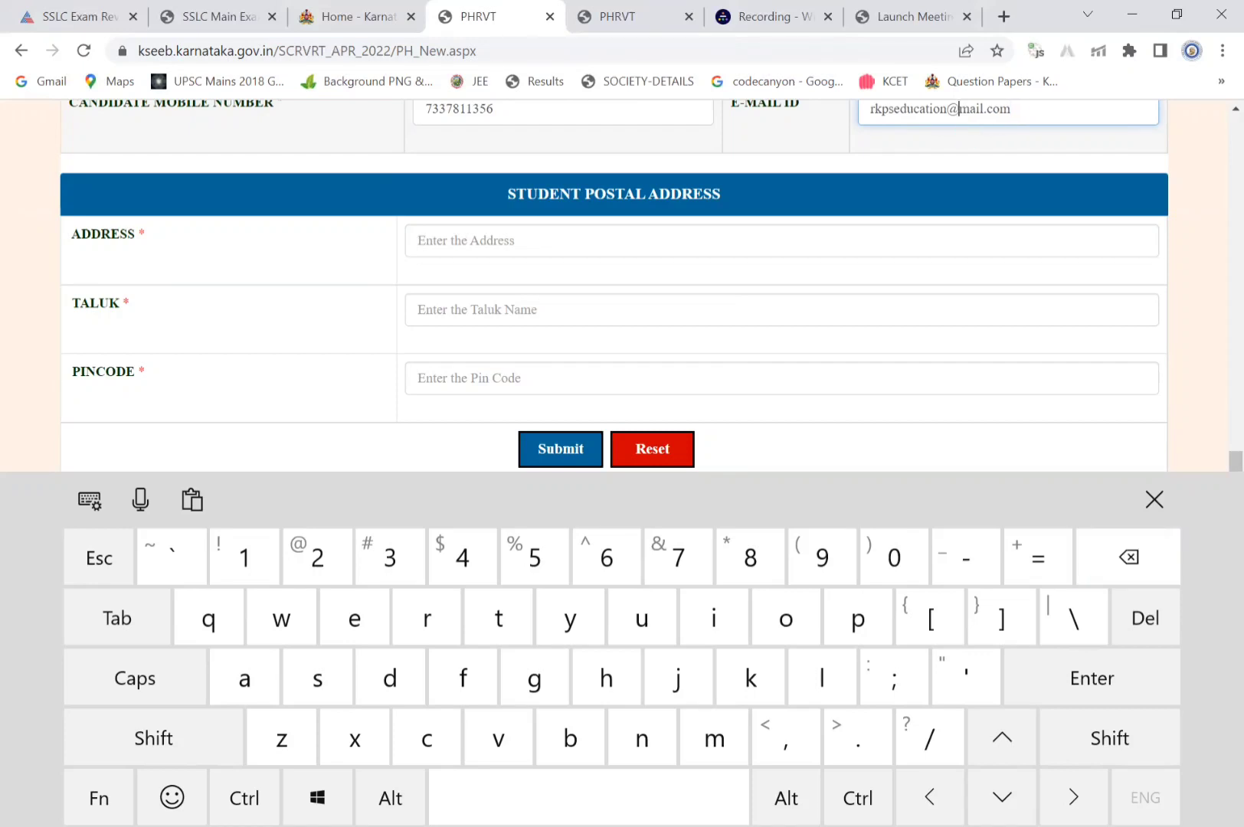
{"action": "left_click", "coordinate": [534, 678]}
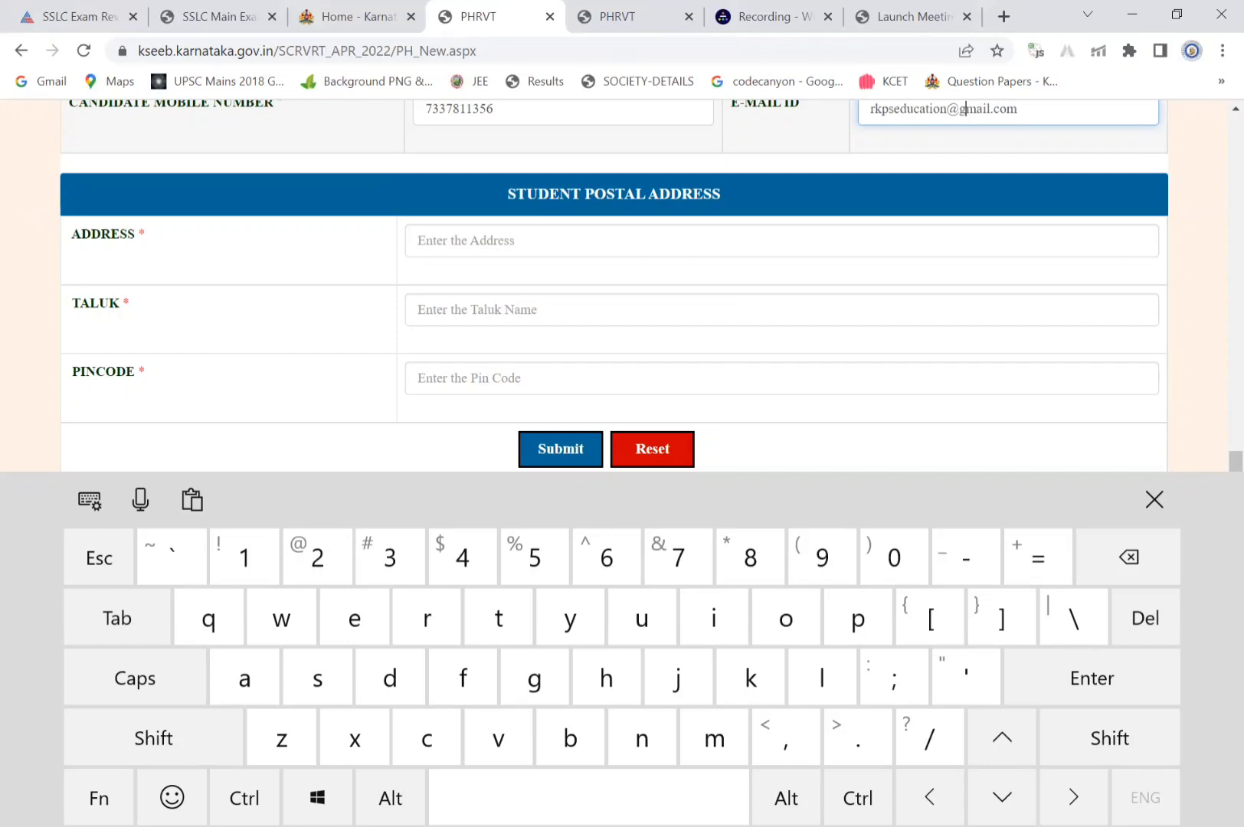
{"action": "left_click", "coordinate": [781, 240]}
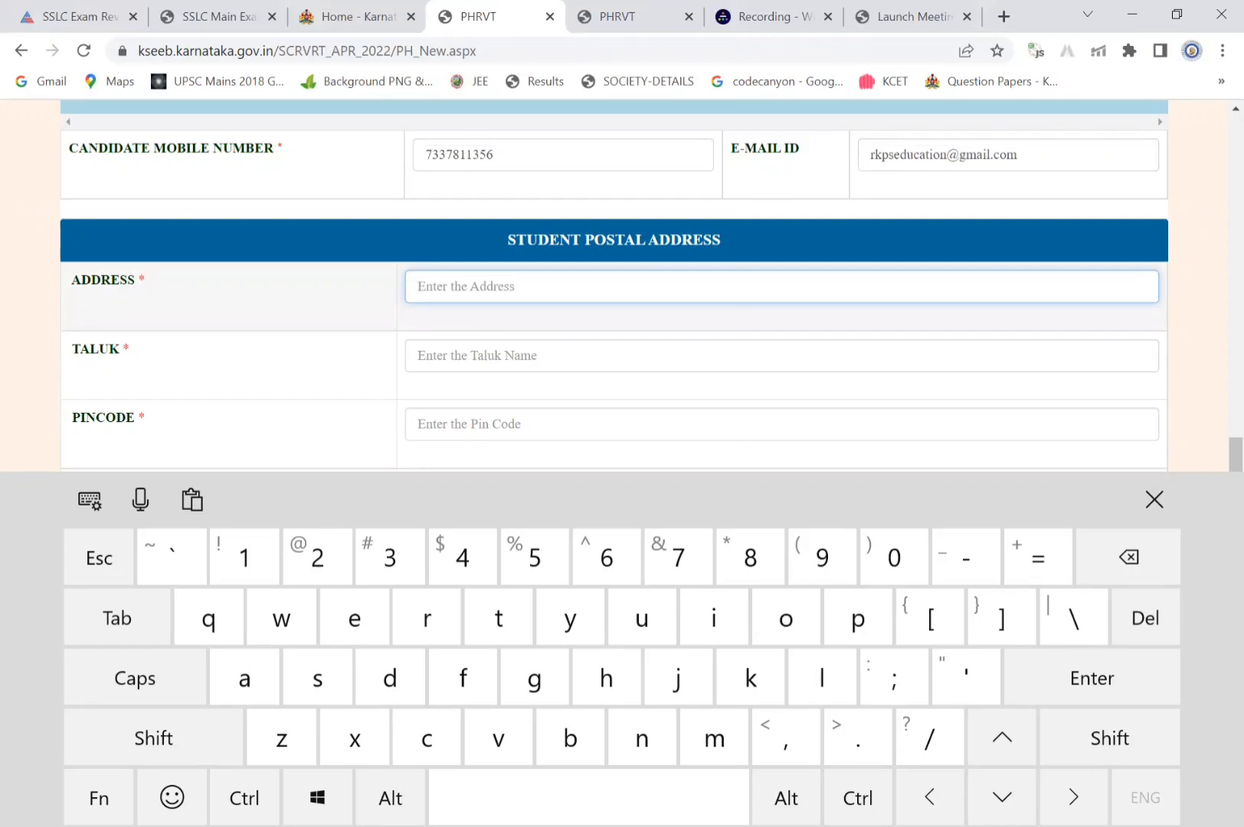
Fill in the school's postal address and the taluk name
{"action": "type", "text": "R"}
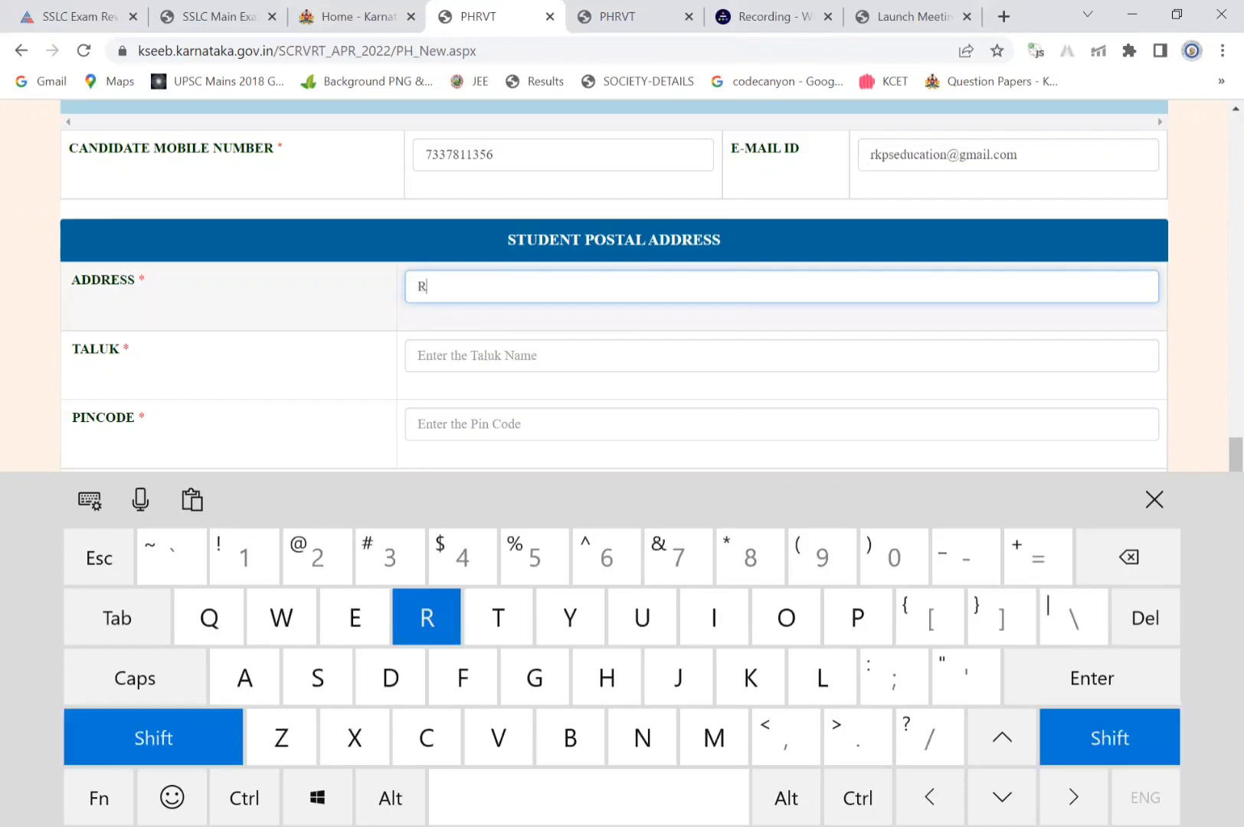
{"action": "type", "text": "a"}
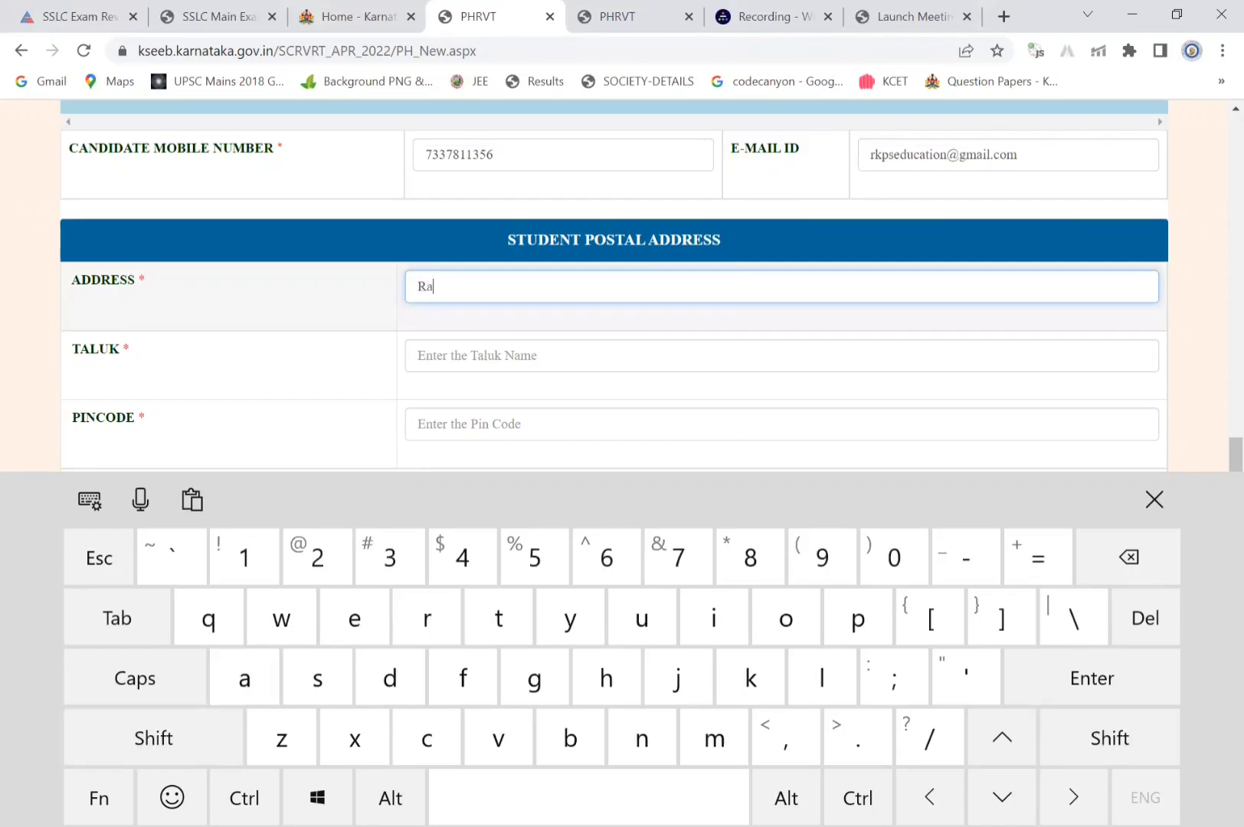
{"action": "type", "text": "dhs"}
{"action": "key", "text": "BackSpace"}
{"action": "type", "text": "a K"}
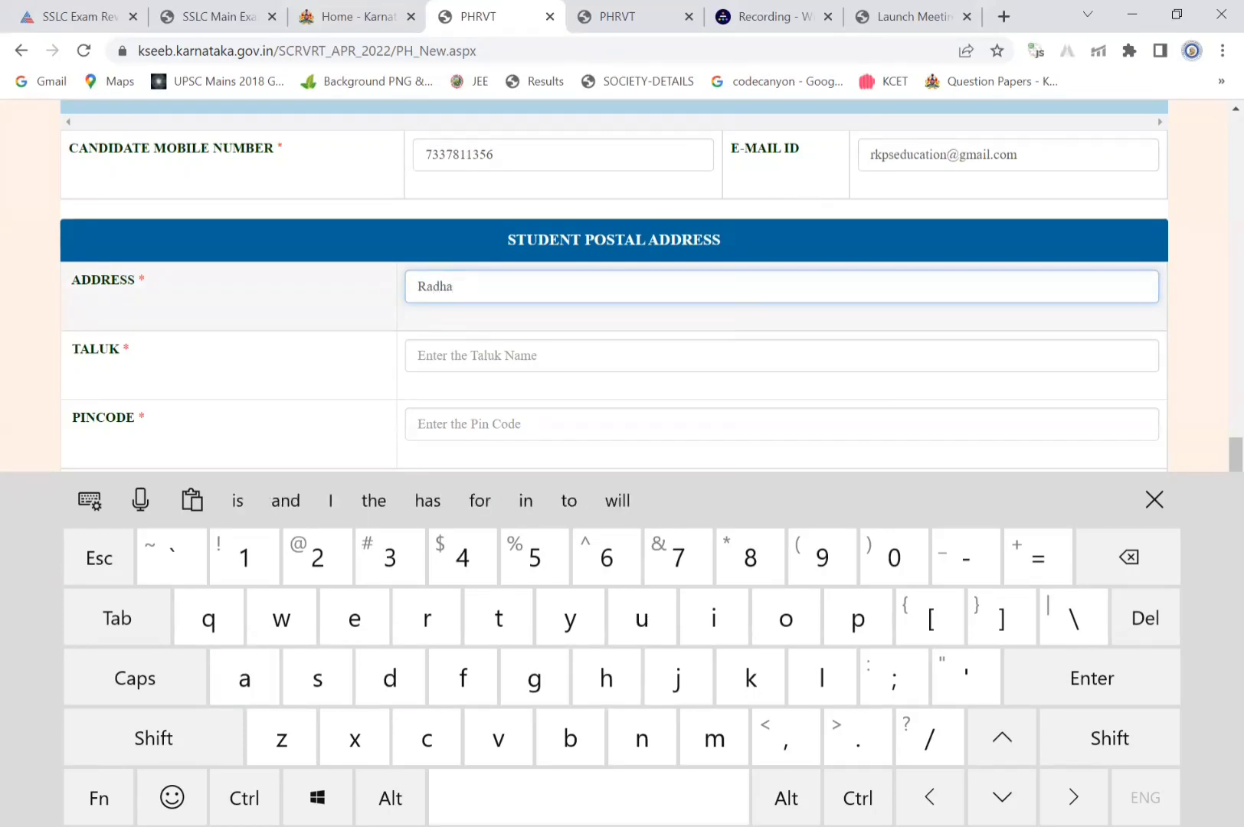
{"action": "type", "text": "ris"}
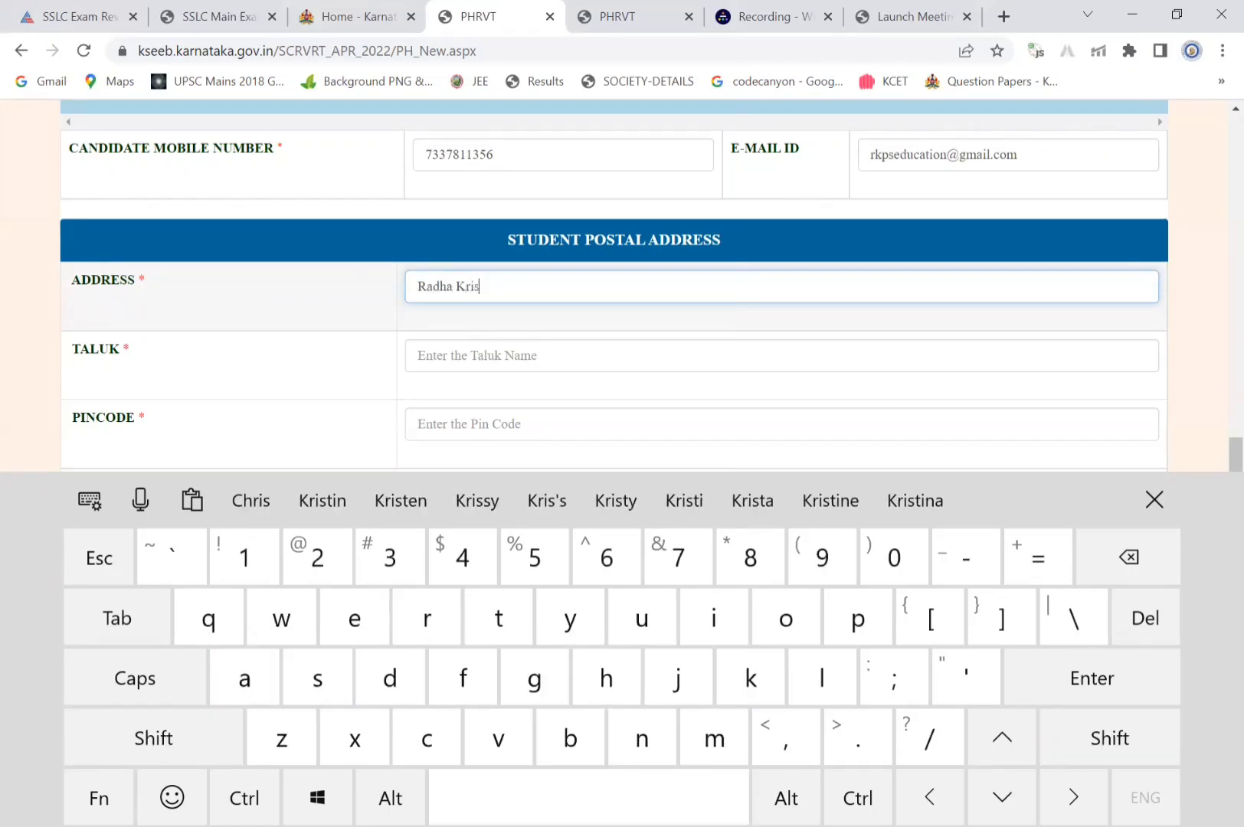
{"action": "type", "text": "hna "}
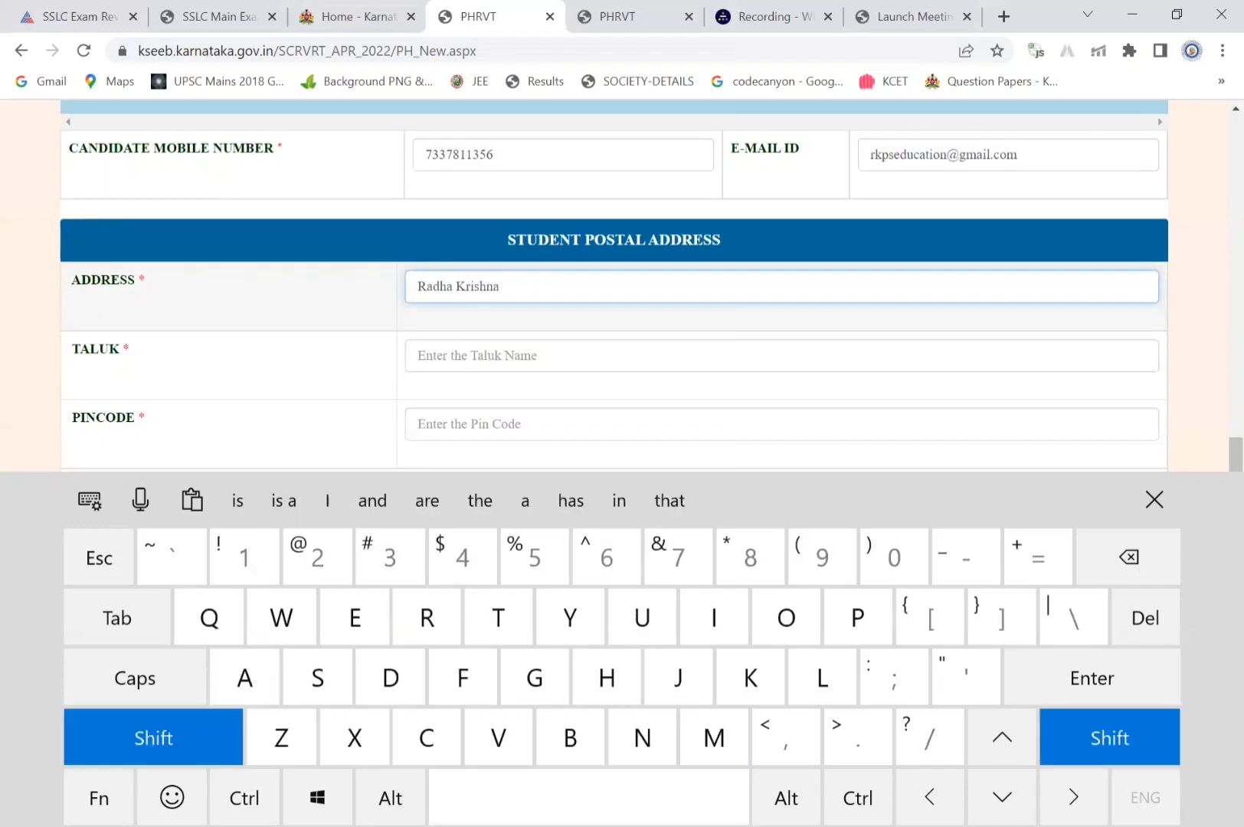
{"action": "type", "text": "Public "}
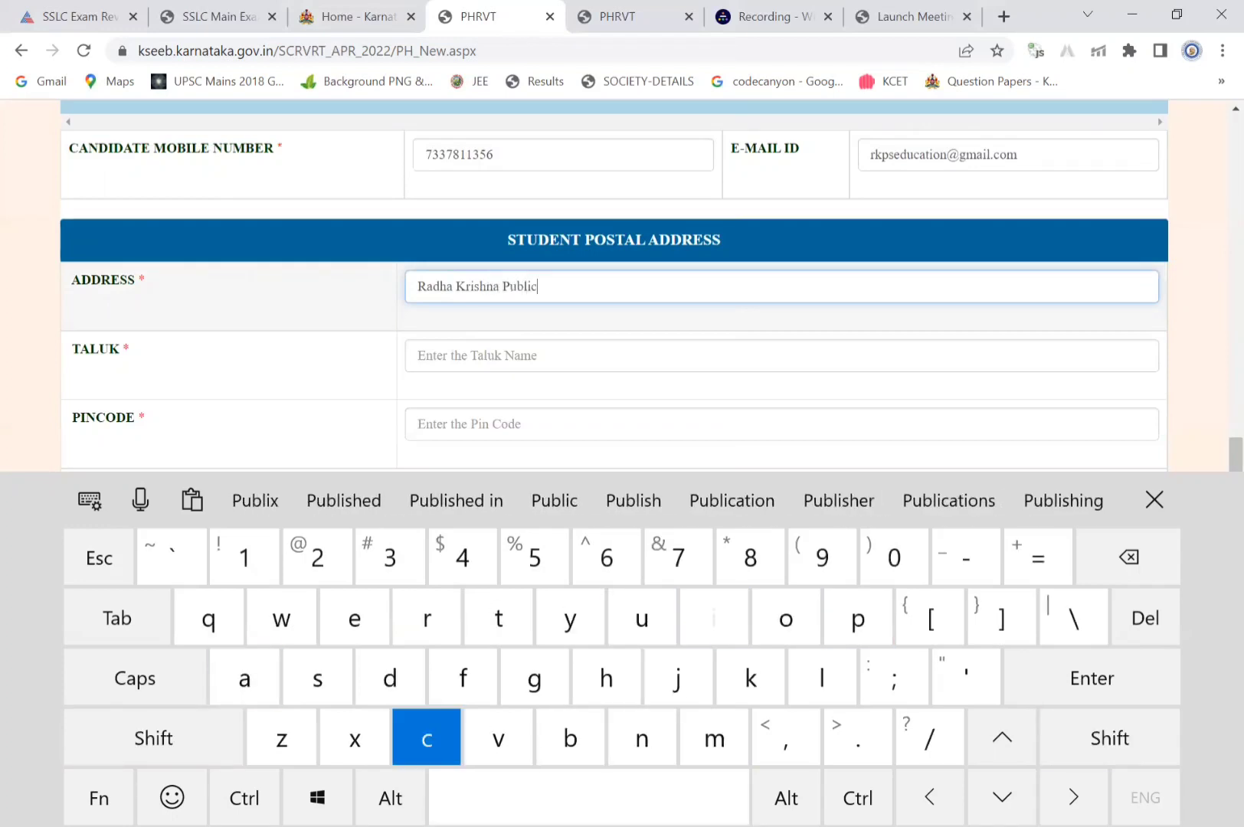
{"action": "type", "text": "Sch"}
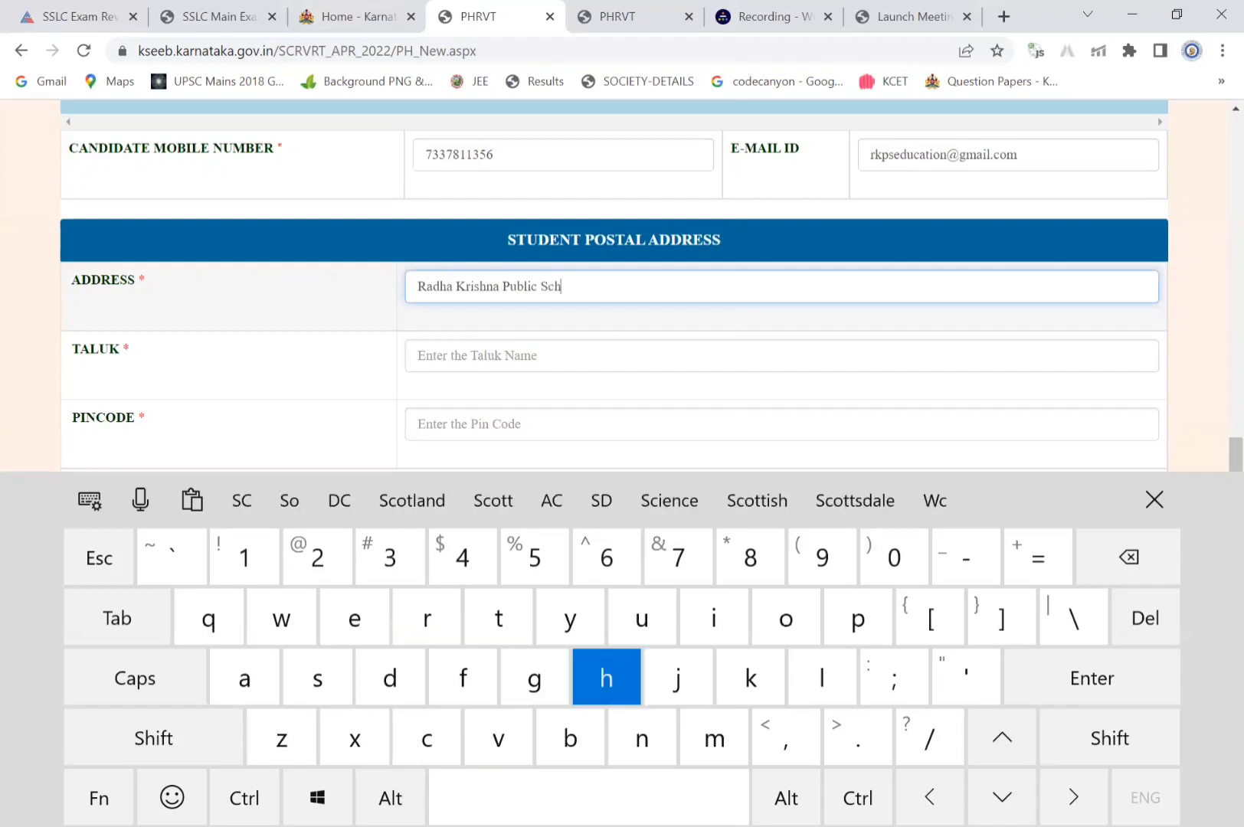
{"action": "type", "text": "ool"}
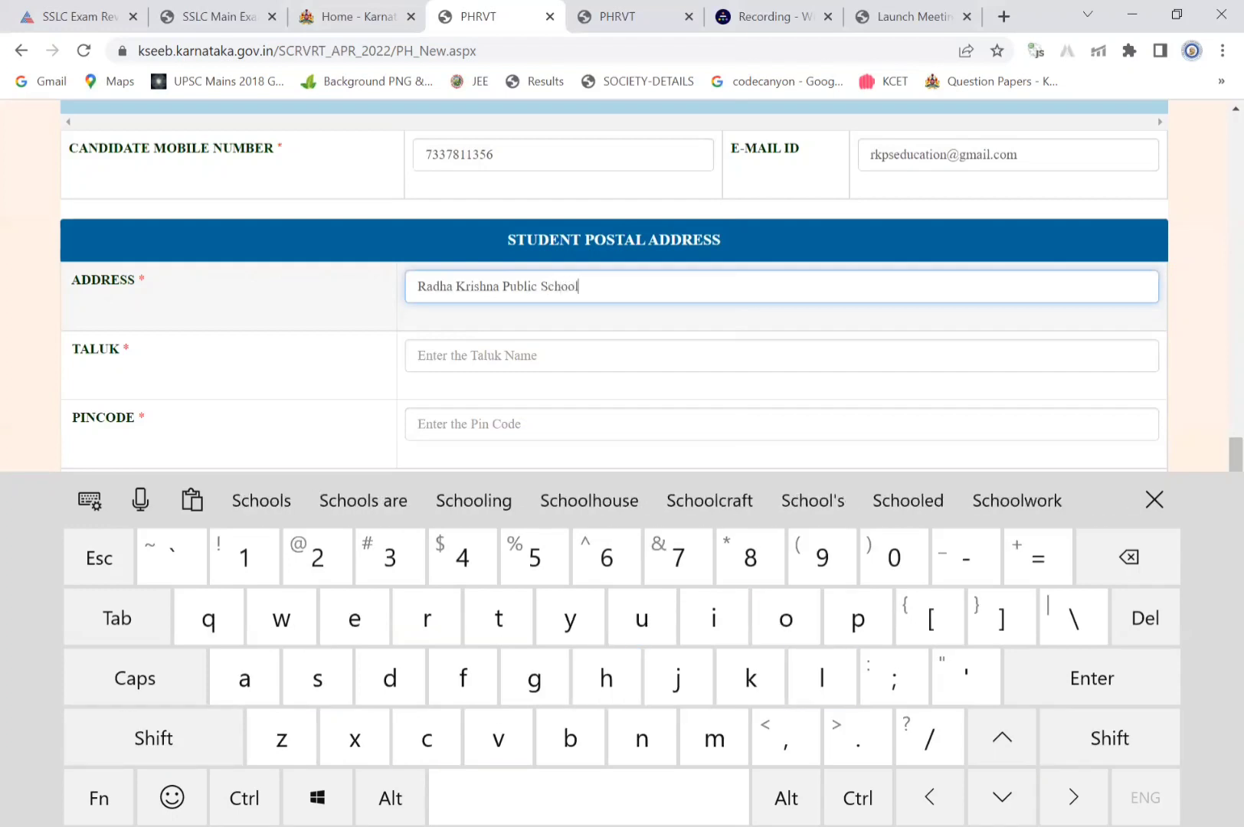
{"action": "key", "text": "Tab"}
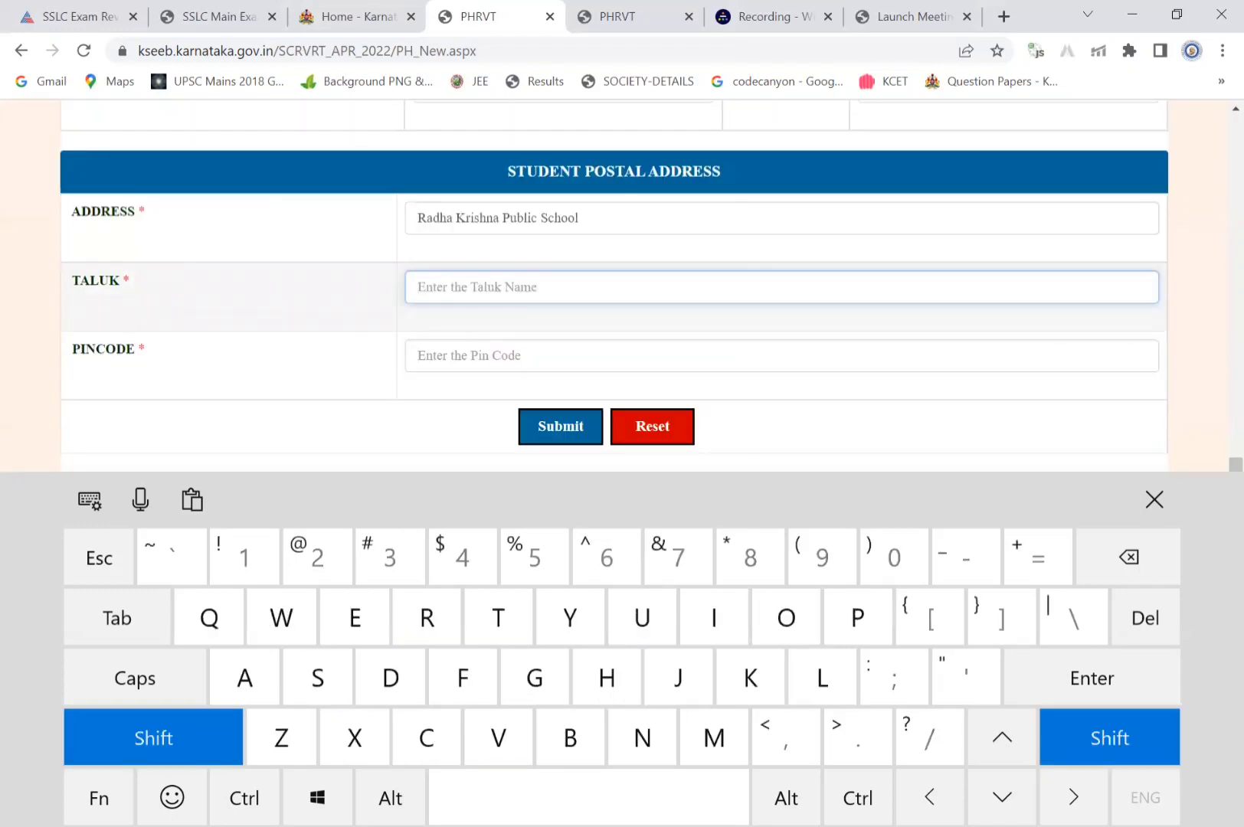
{"action": "type", "text": "Ben"}
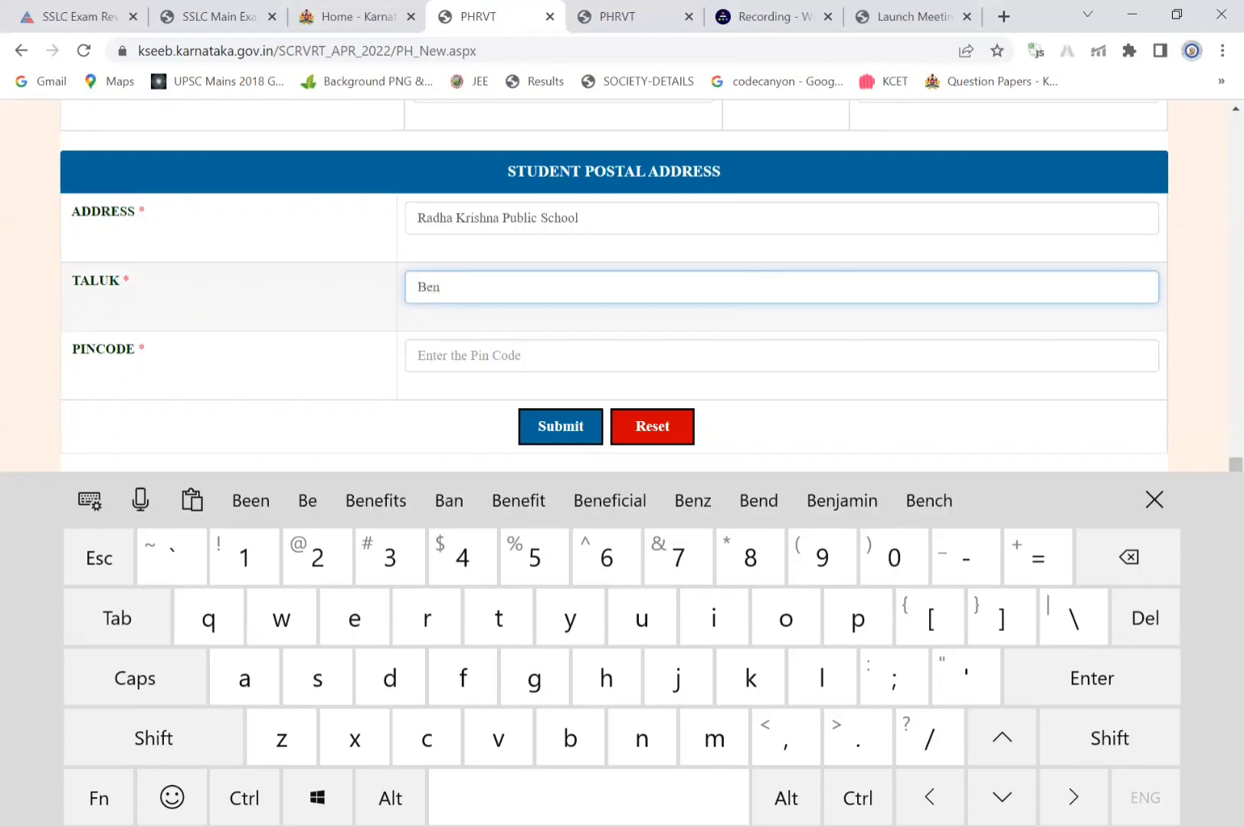
{"action": "type", "text": "gal"}
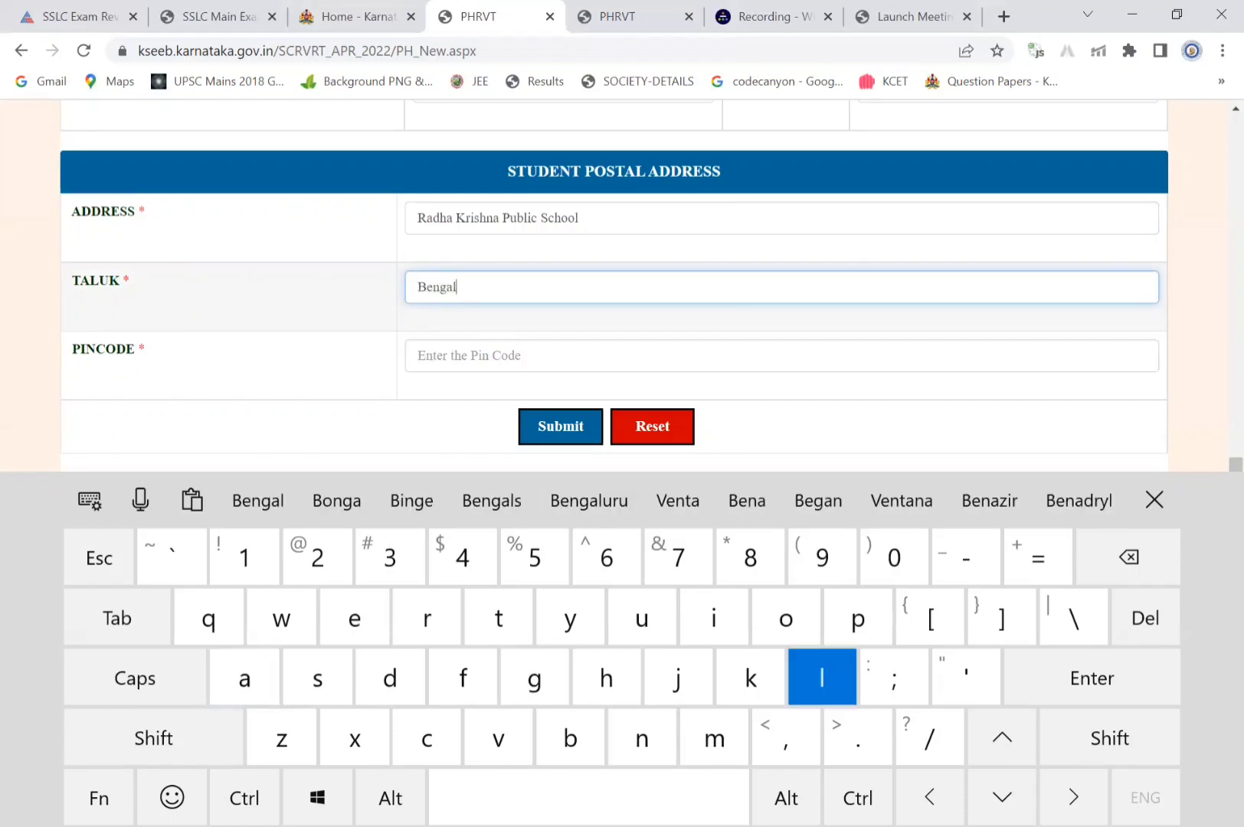
{"action": "type", "text": "uru"}
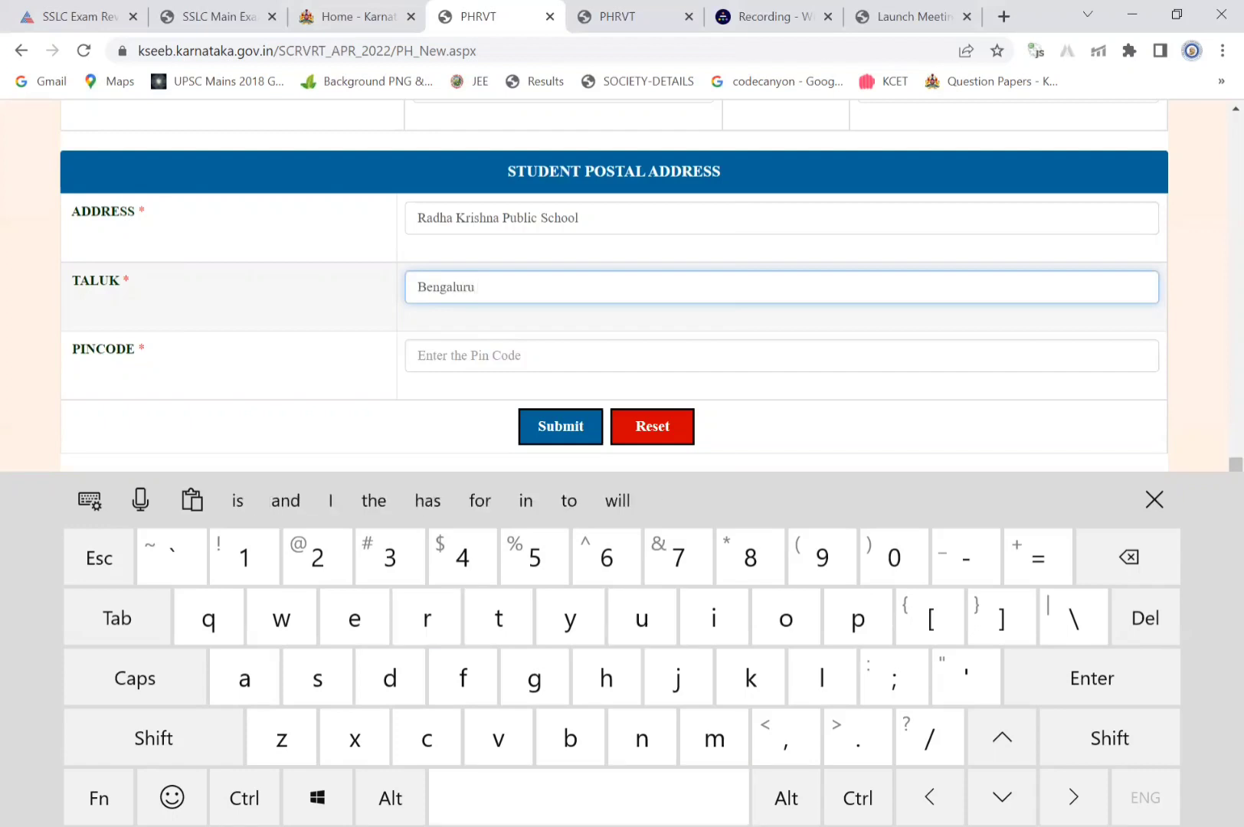
{"action": "key", "text": "shift"}
{"action": "type", "text": "North"}
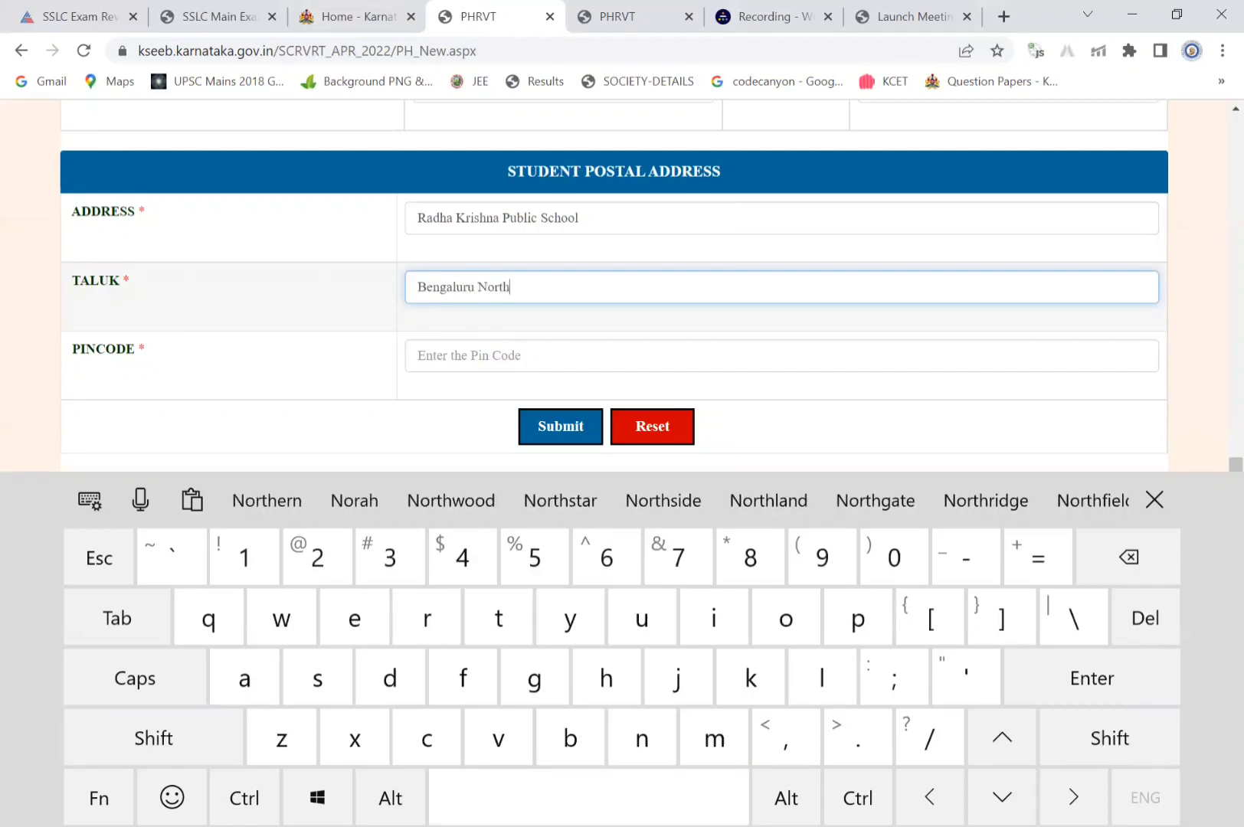
Enter the address pincode and submit the form to get an application number
{"action": "left_click", "coordinate": [613, 355]}
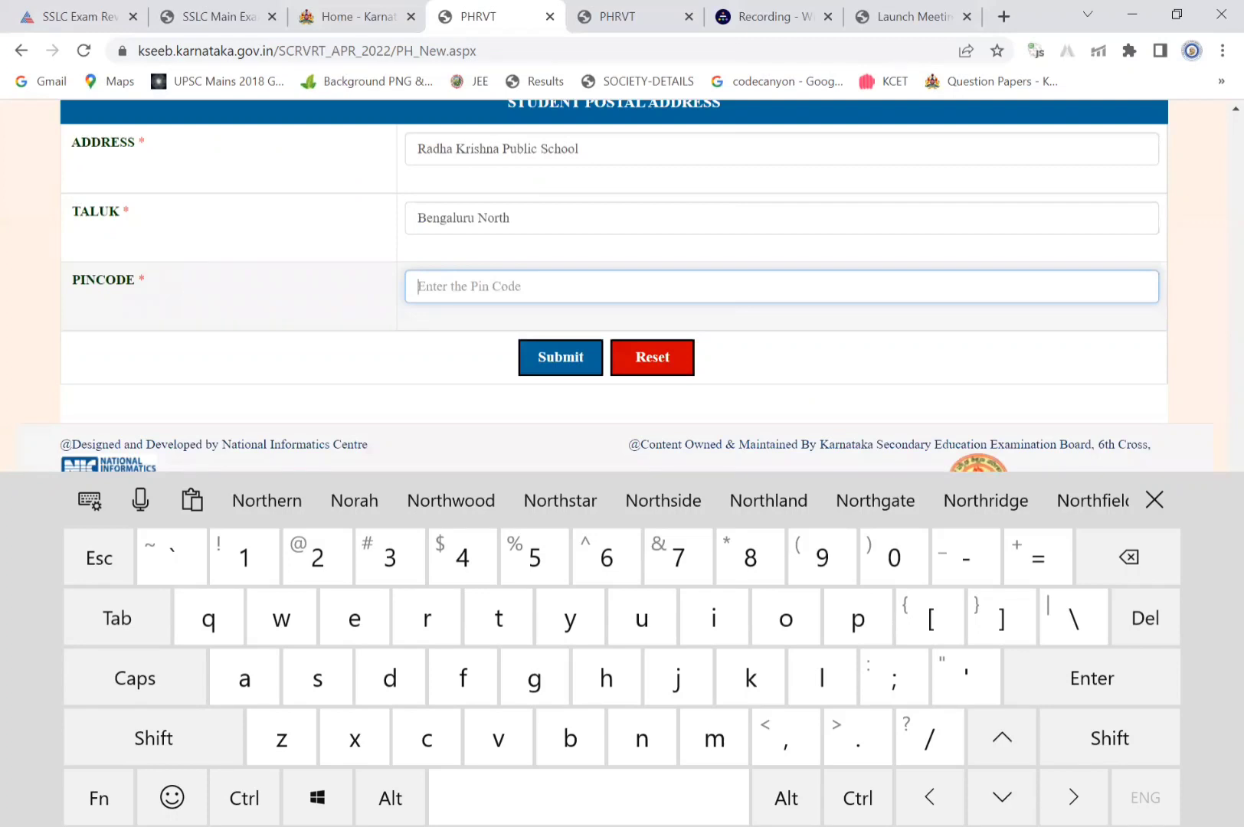
{"action": "type", "text": "560094"}
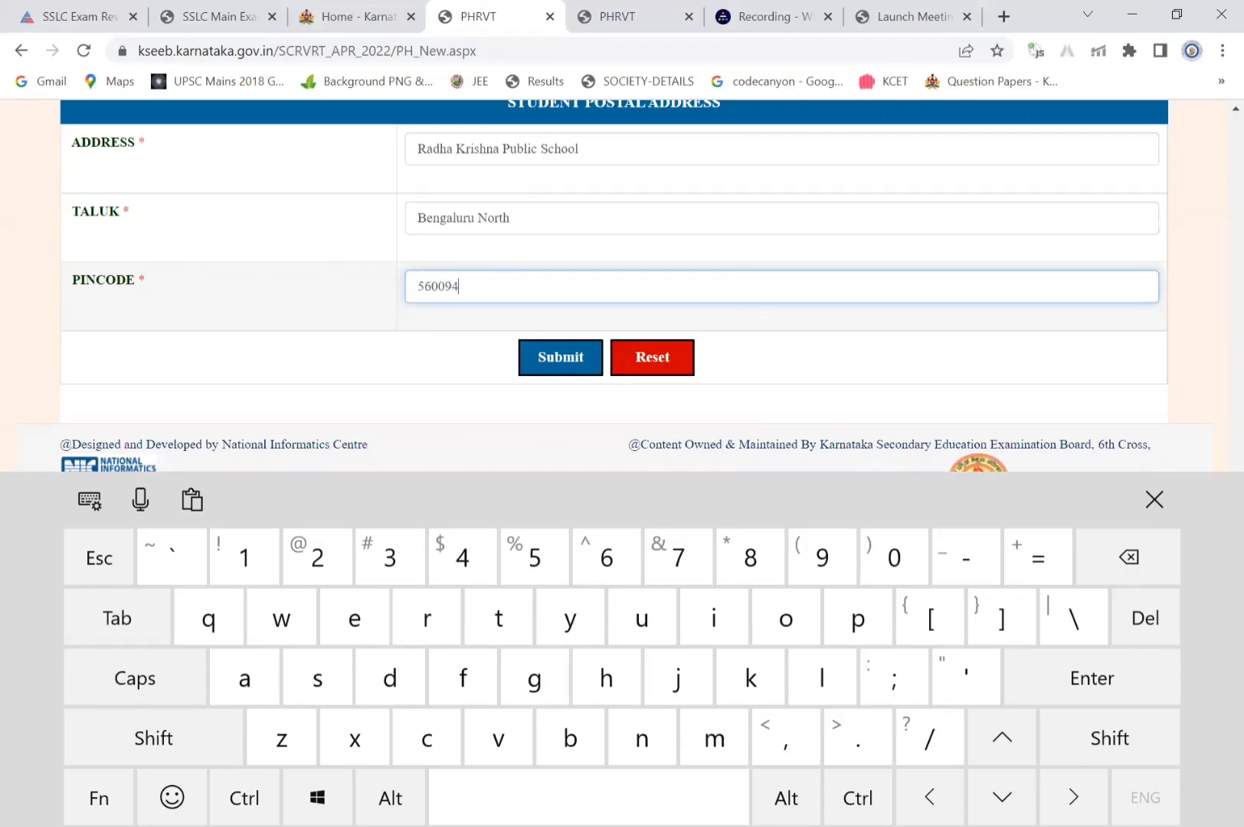
{"action": "left_click", "coordinate": [559, 357]}
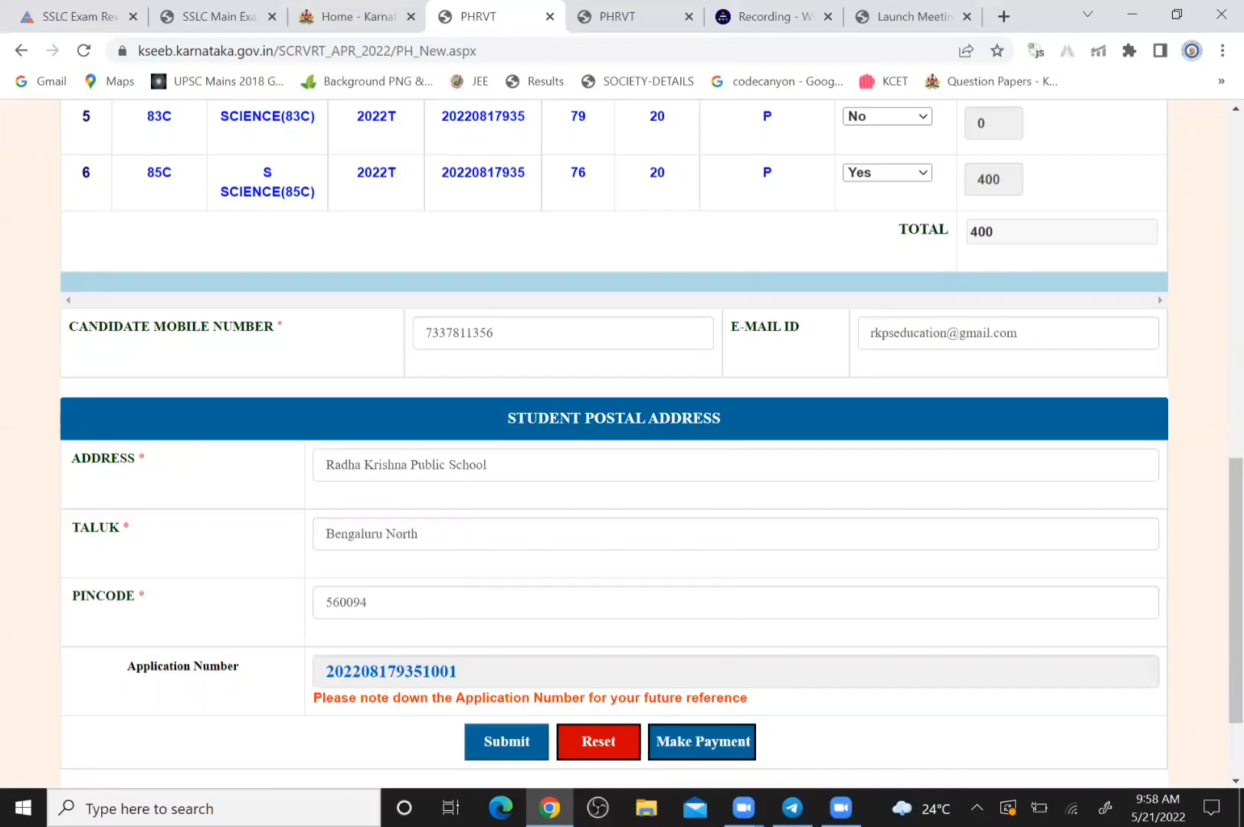
Scroll down to review the submitted application form
{"action": "scroll", "coordinate": [613, 441], "scroll_direction": "down", "scroll_amount": 2}
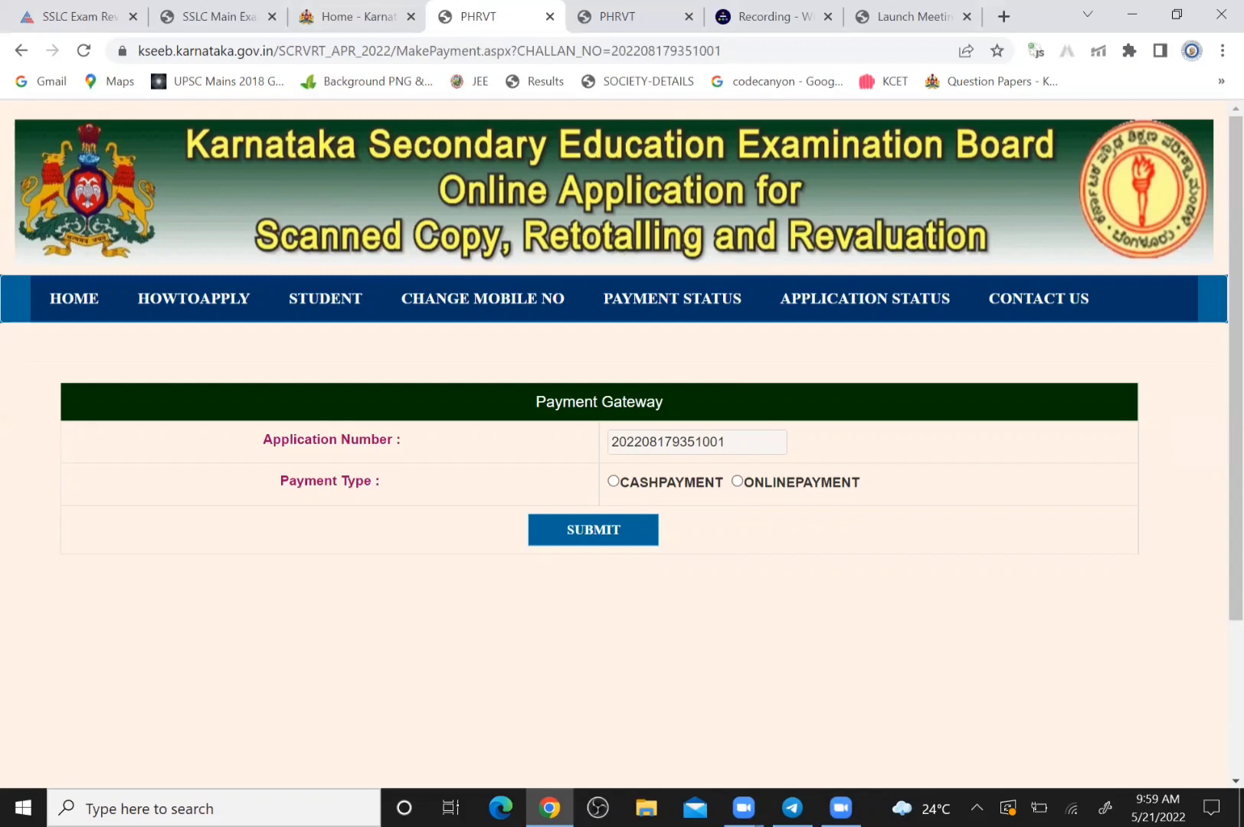
Choose CASHPAYMENT as the payment mode with BANGALOREONE as the bank
{"action": "left_click", "coordinate": [736, 482]}
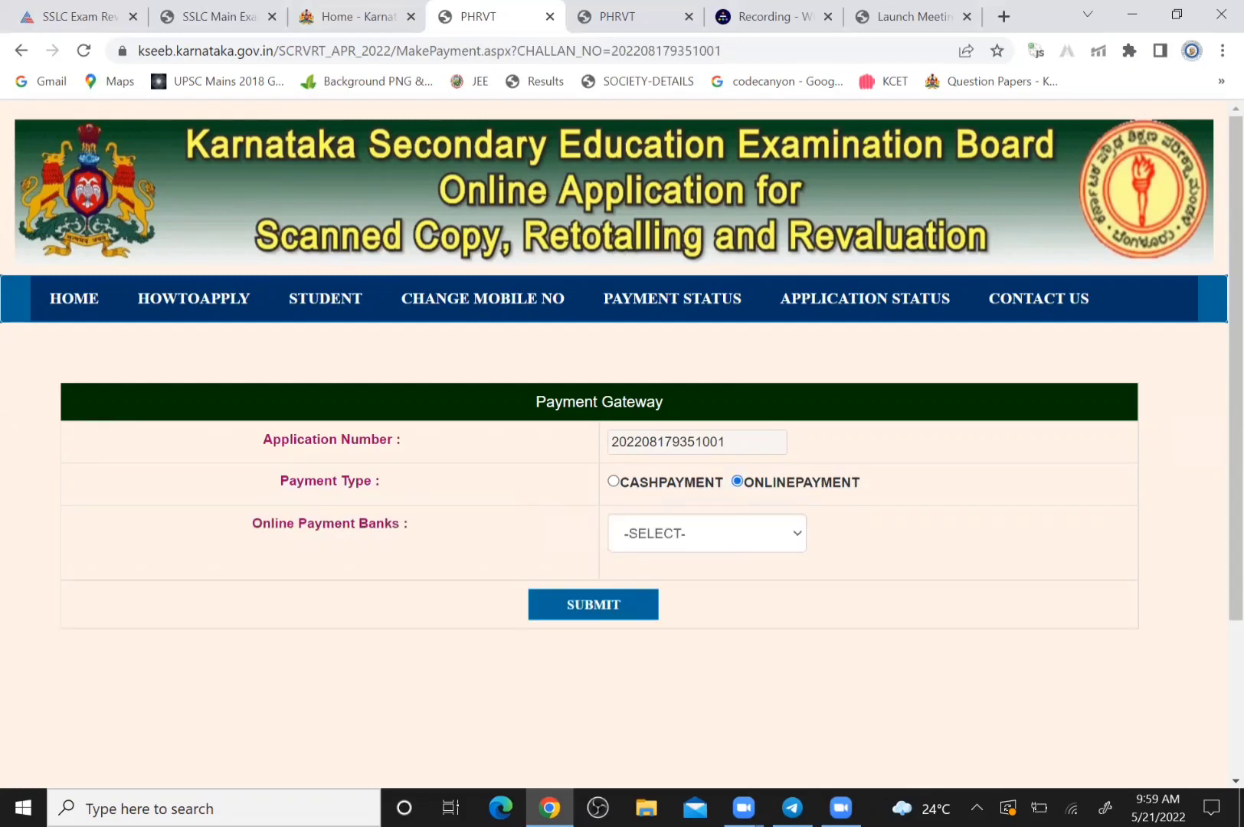
{"action": "left_click", "coordinate": [706, 534]}
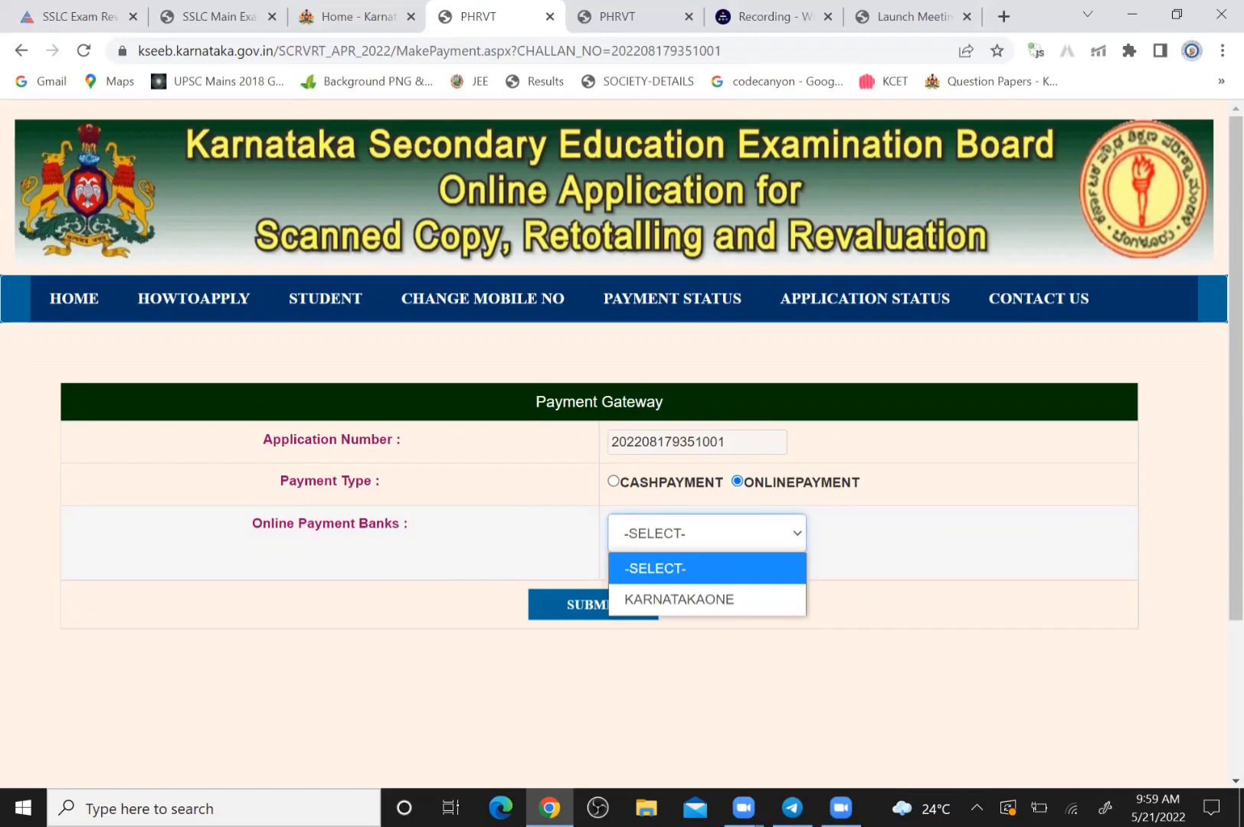
{"action": "left_click", "coordinate": [880, 689]}
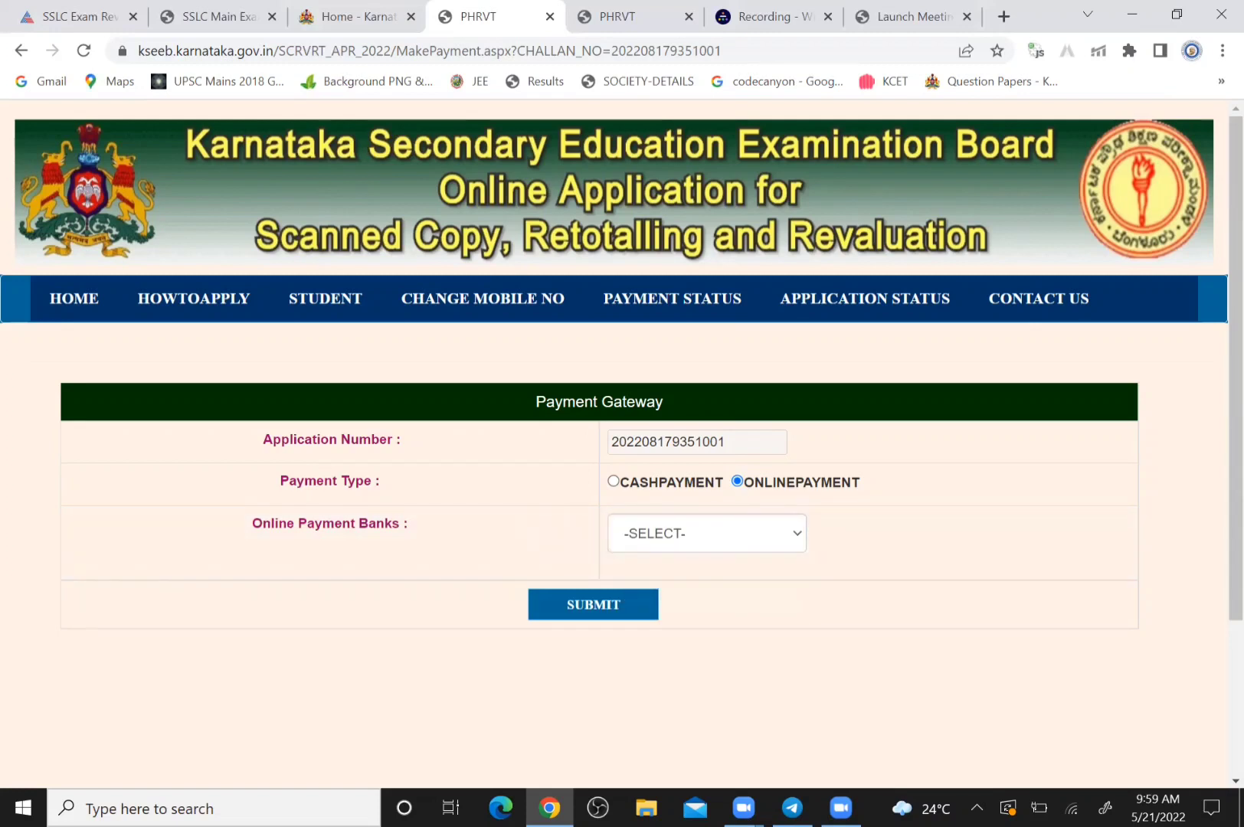
{"action": "left_click", "coordinate": [613, 482]}
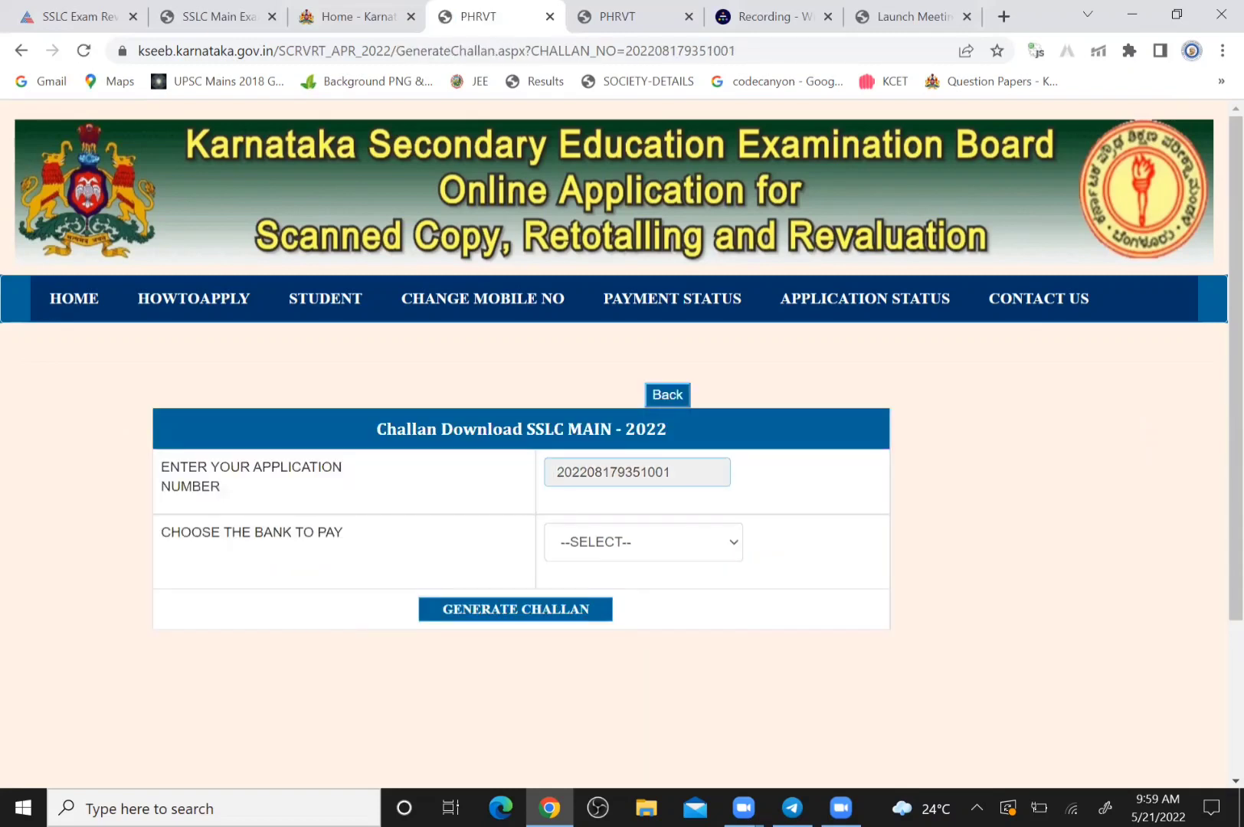
{"action": "left_click", "coordinate": [644, 542]}
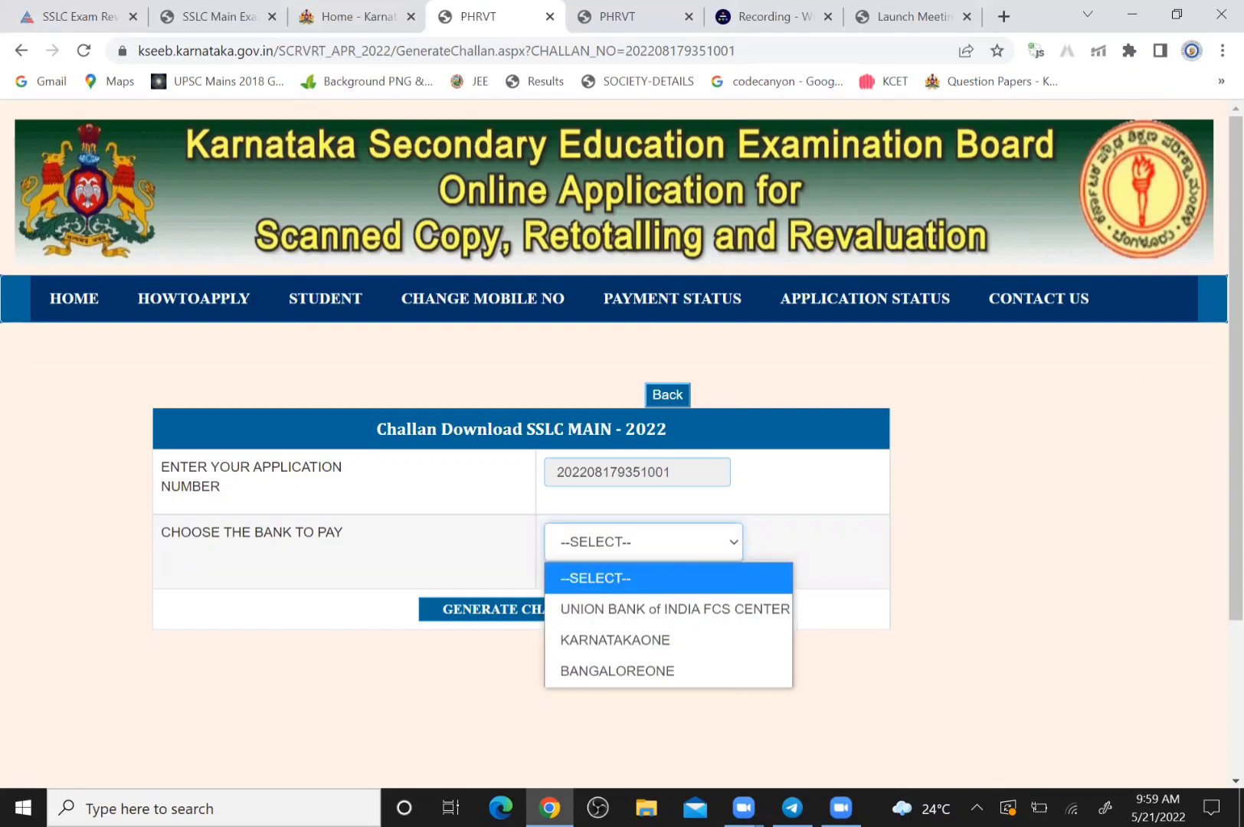
{"action": "key", "text": "Down"}
{"action": "key", "text": "Down"}
{"action": "key", "text": "Down"}
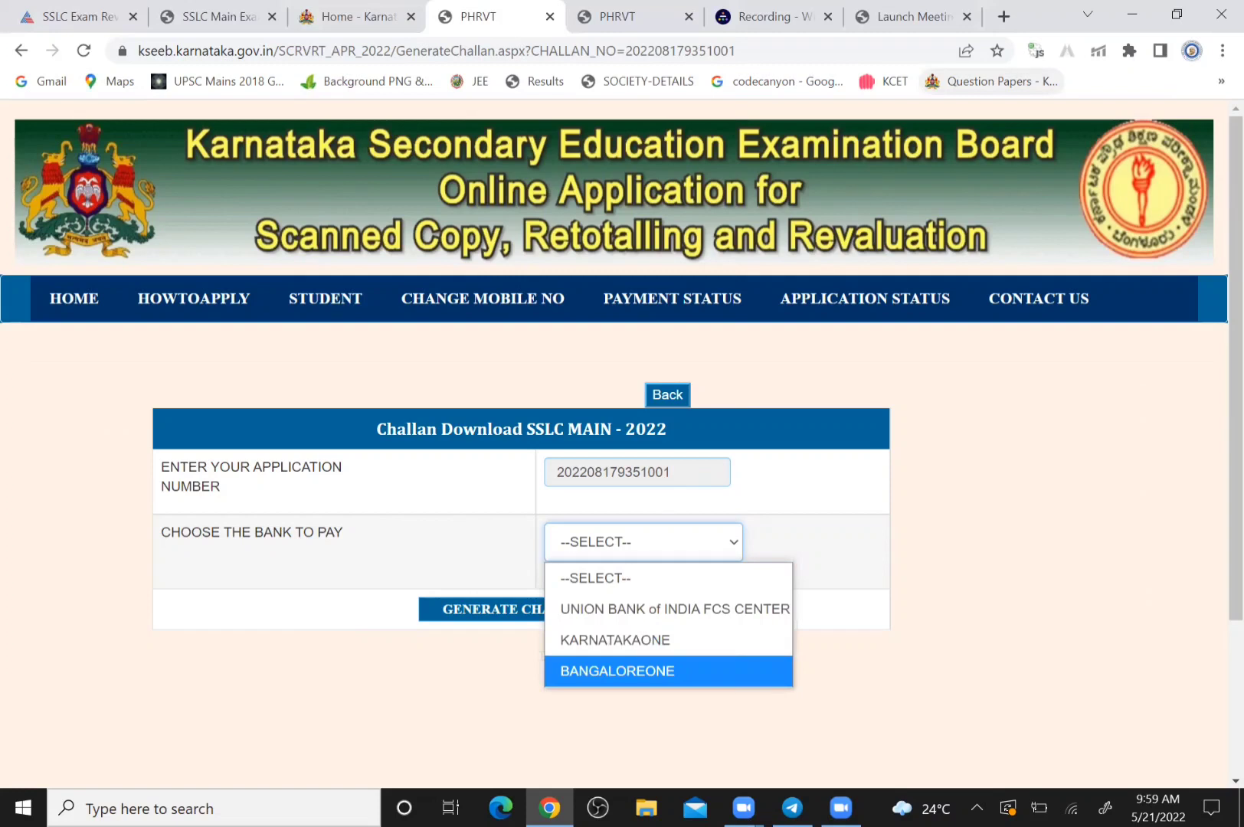
{"action": "key", "text": "Return"}
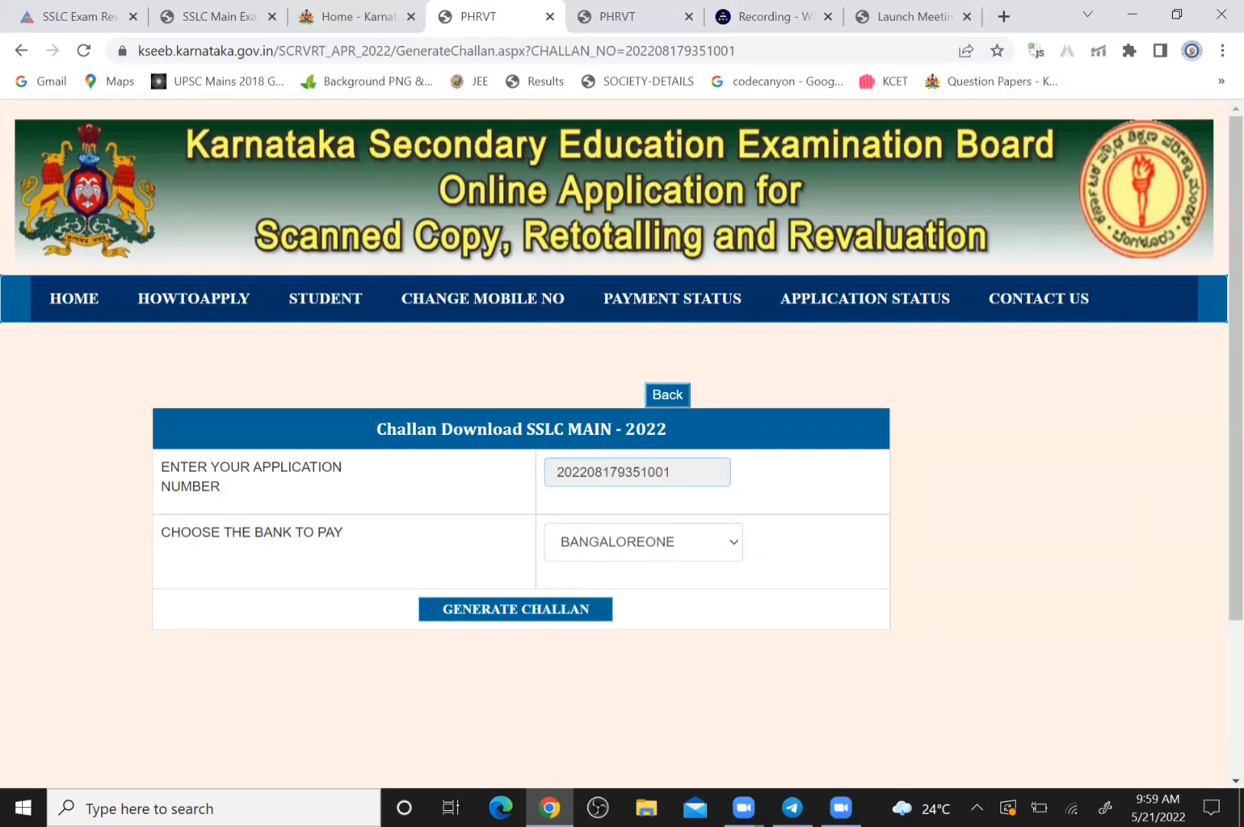
Generate the bank challan PDF and show the download in its folder
{"action": "left_click", "coordinate": [515, 610]}
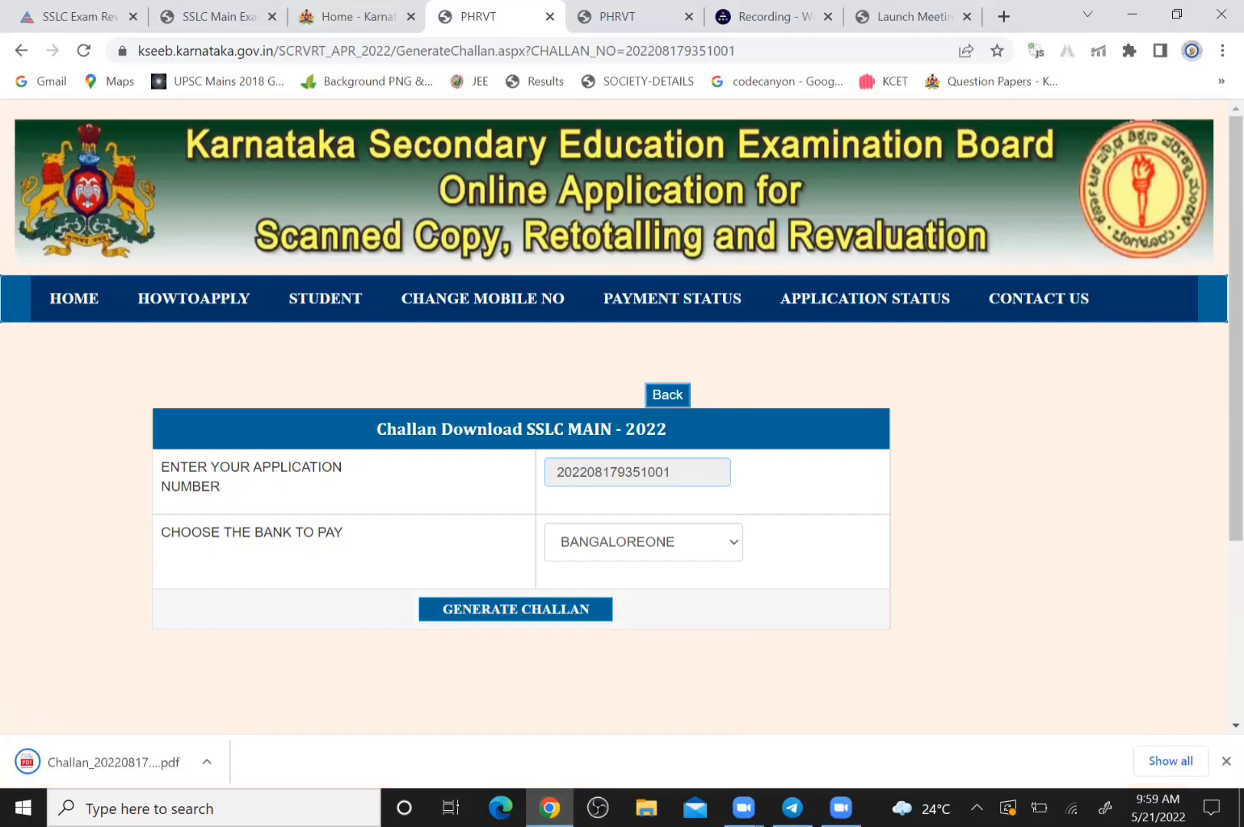
{"action": "left_click", "coordinate": [207, 761]}
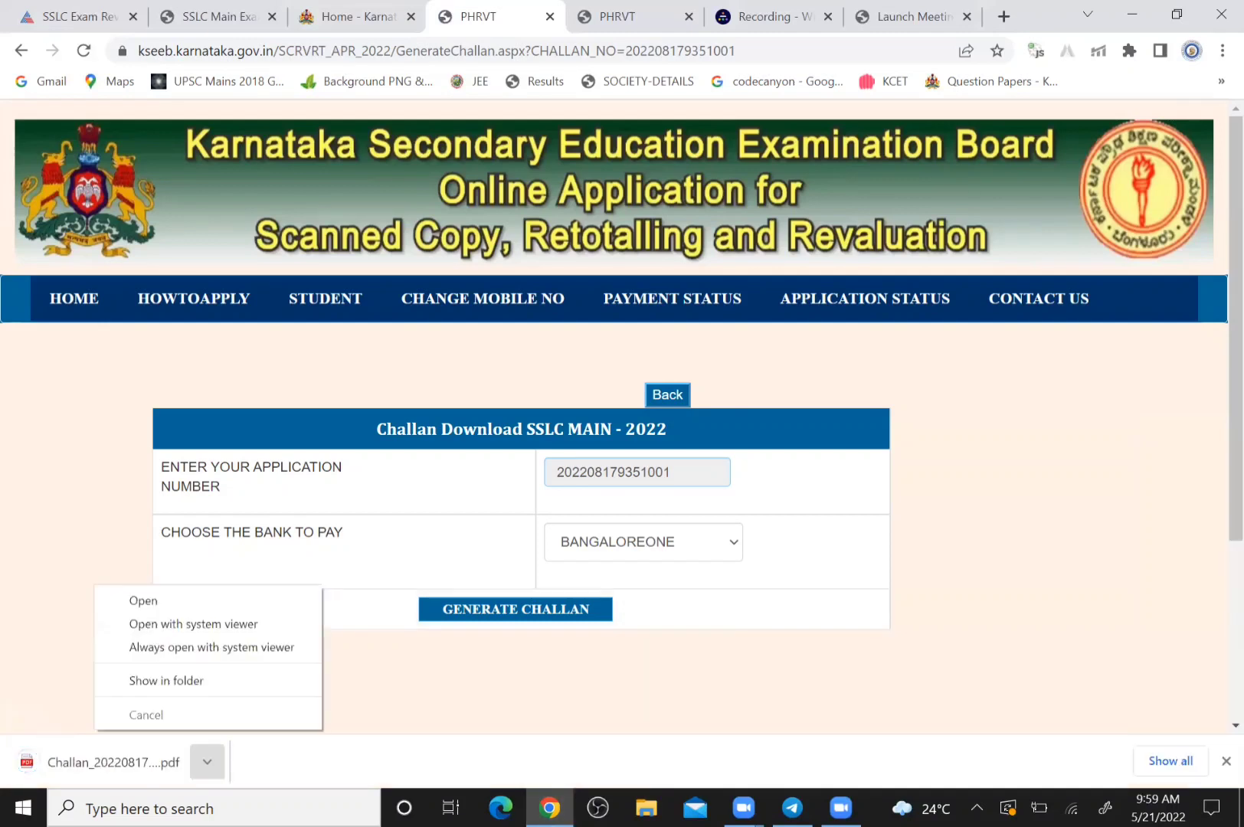
{"action": "left_click", "coordinate": [166, 680]}
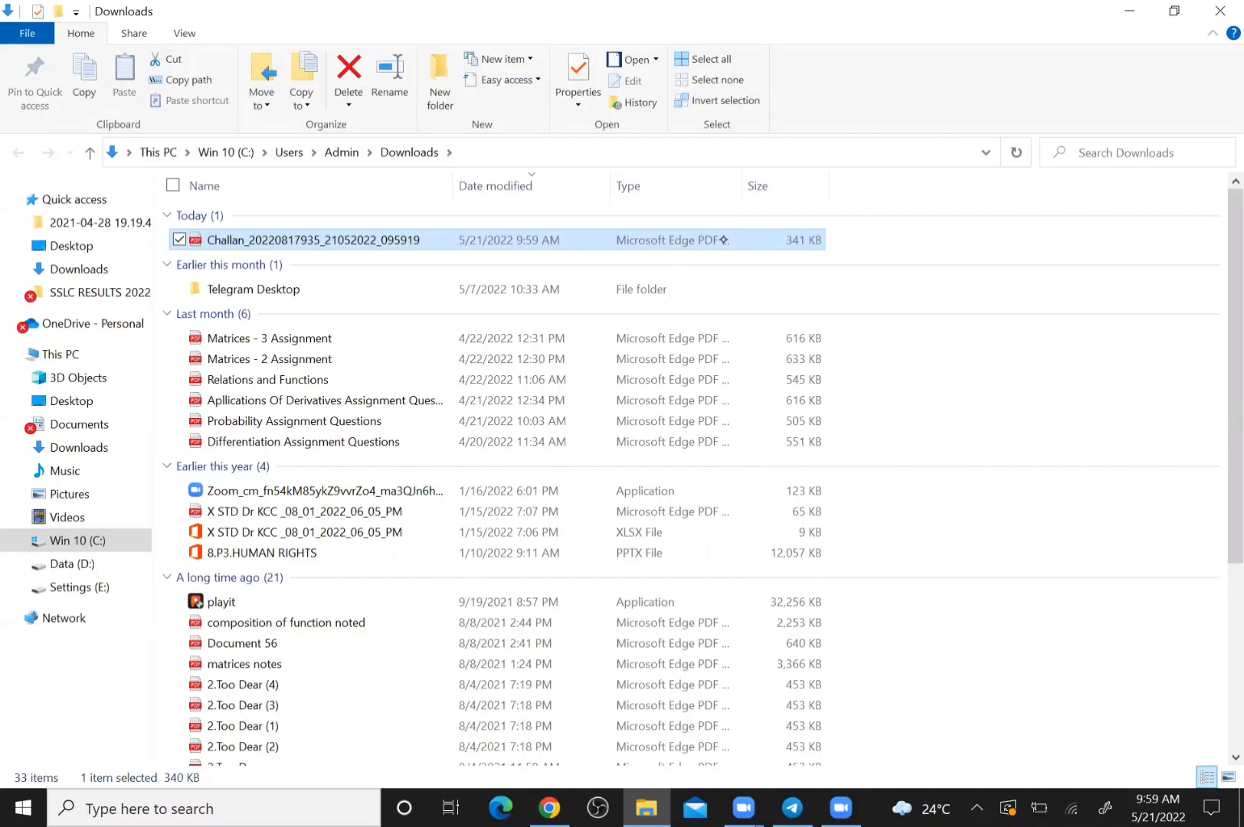
Open the downloaded Challan PDF from the Downloads folder
{"action": "double_click", "coordinate": [510, 239]}
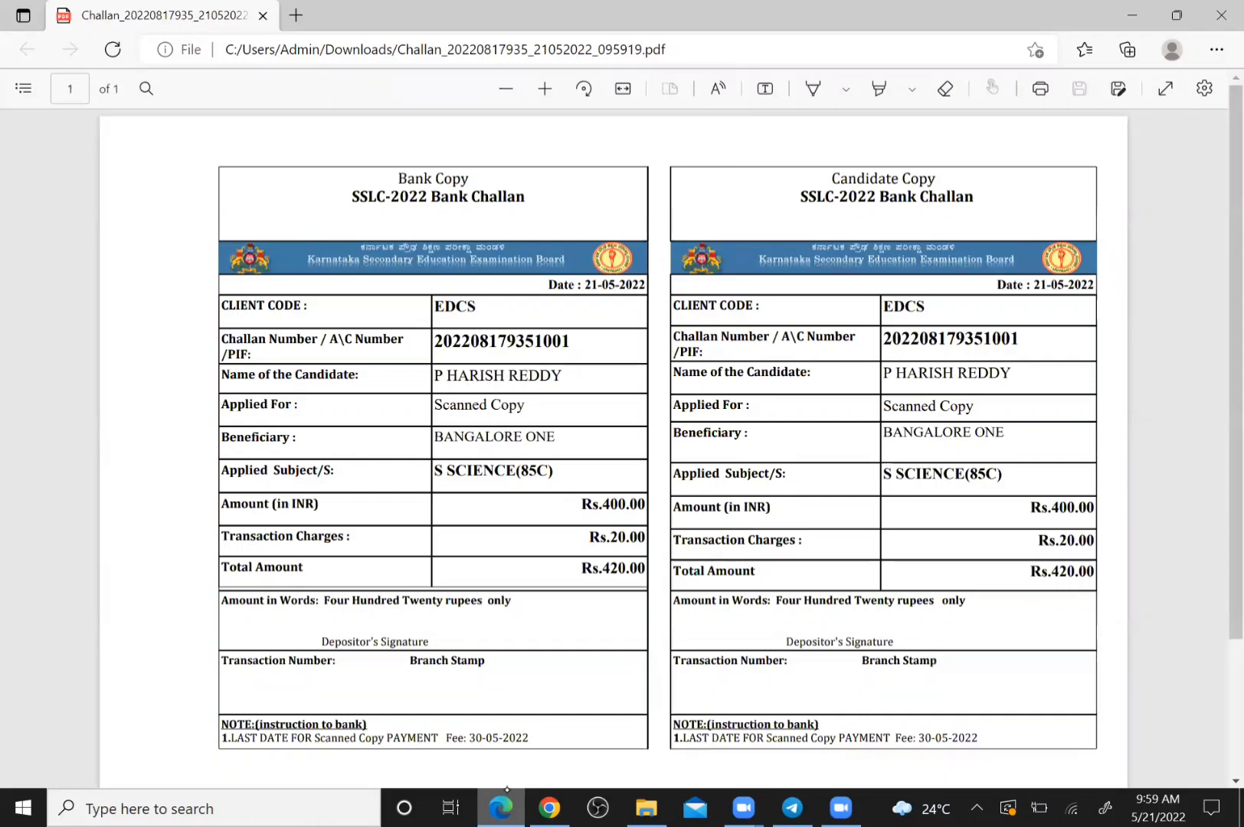
{"action": "scroll", "coordinate": [612, 406], "scroll_direction": "down", "scroll_amount": 1}
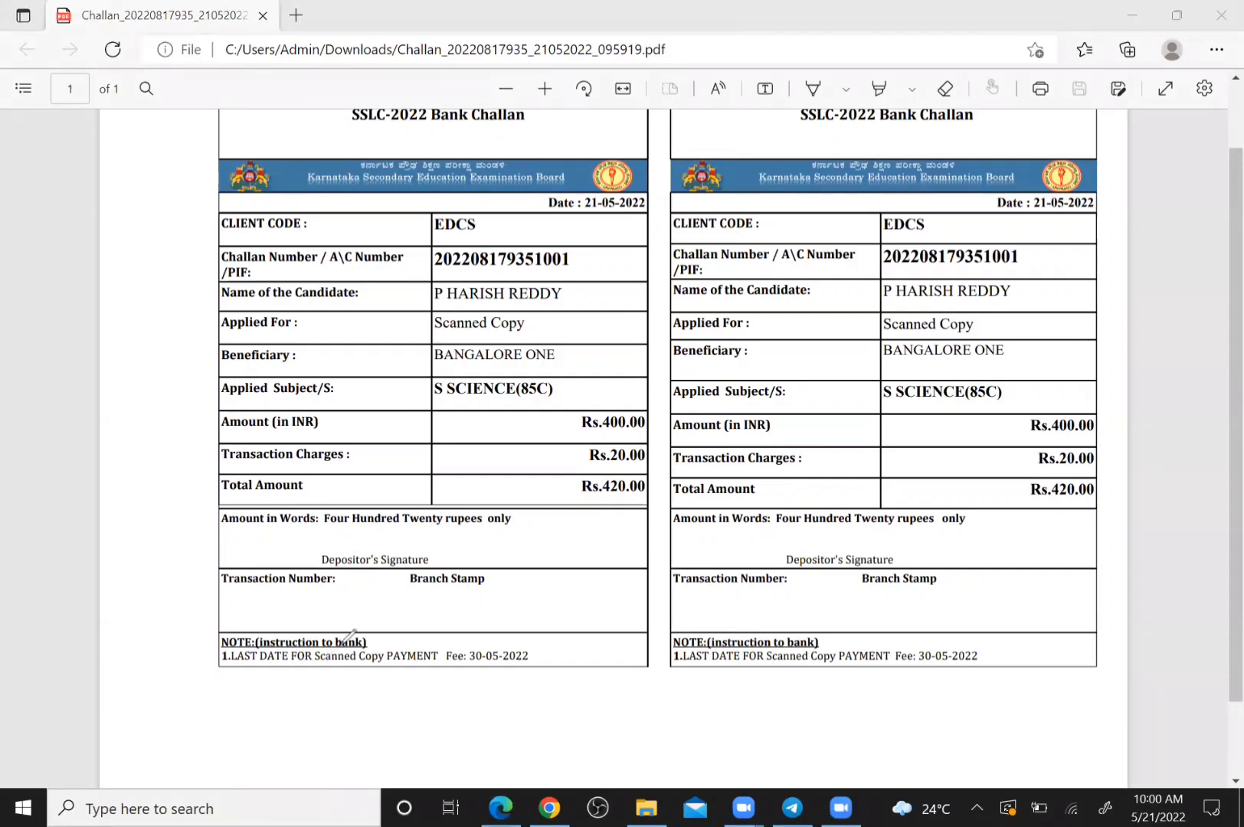
{"action": "left_click_drag", "start_coordinate": [346, 691], "coordinate": [581, 556]}
{"action": "left_click_drag", "start_coordinate": [352, 644], "coordinate": [538, 532]}
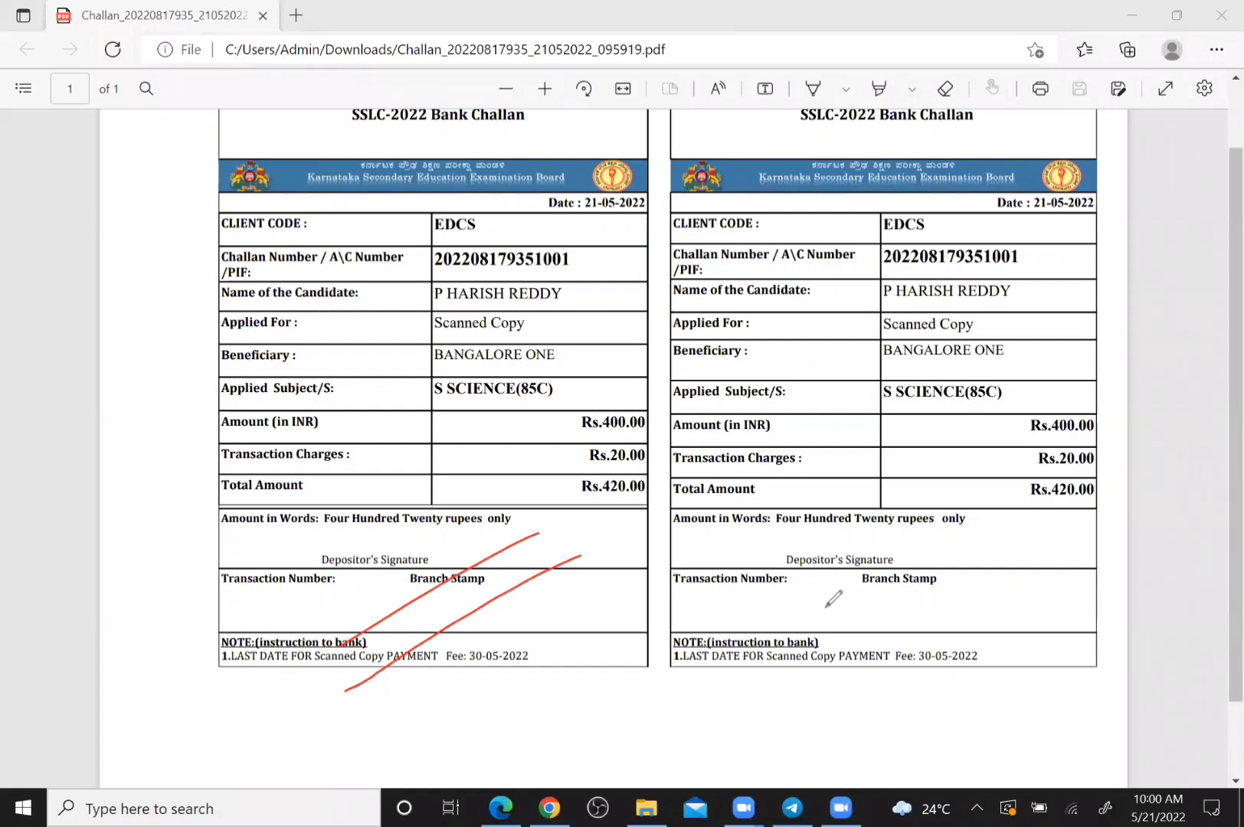
{"action": "mouse_move", "coordinate": [869, 591]}
{"action": "left_mouse_down"}
{"action": "mouse_move", "coordinate": [881, 628]}
{"action": "mouse_move", "coordinate": [1009, 592]}
{"action": "left_mouse_up"}
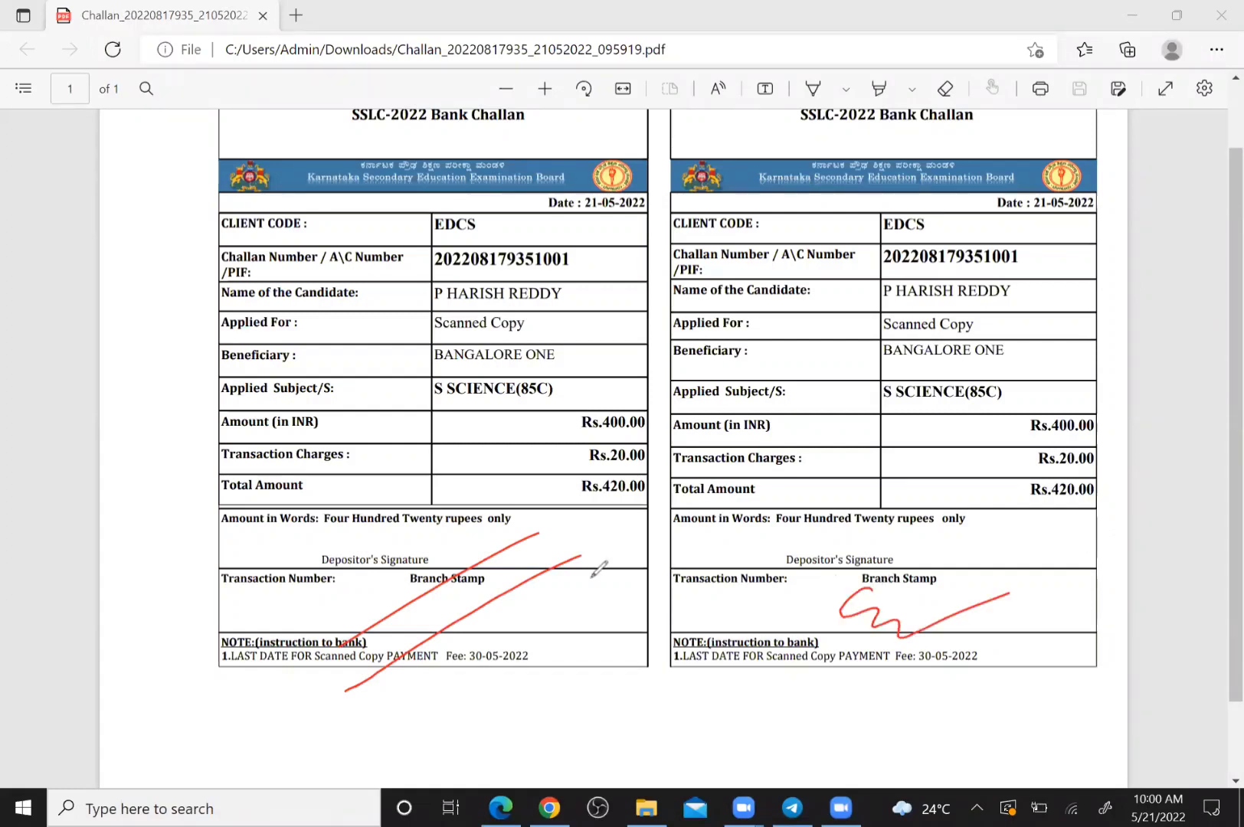
{"action": "mouse_move", "coordinate": [358, 711]}
{"action": "left_mouse_down"}
{"action": "mouse_move", "coordinate": [516, 602]}
{"action": "mouse_move", "coordinate": [409, 651]}
{"action": "mouse_move", "coordinate": [443, 578]}
{"action": "left_mouse_up"}
{"action": "left_click_drag", "start_coordinate": [957, 612], "coordinate": [980, 595]}
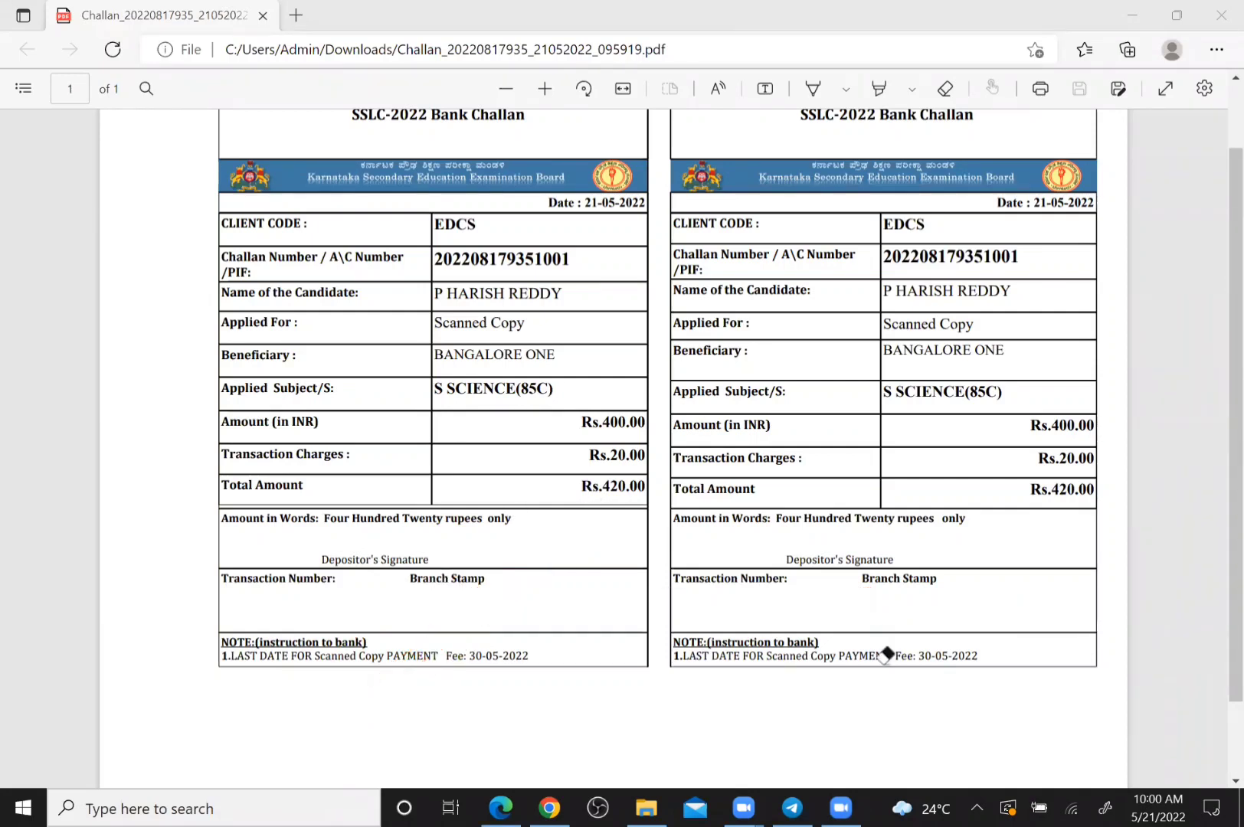